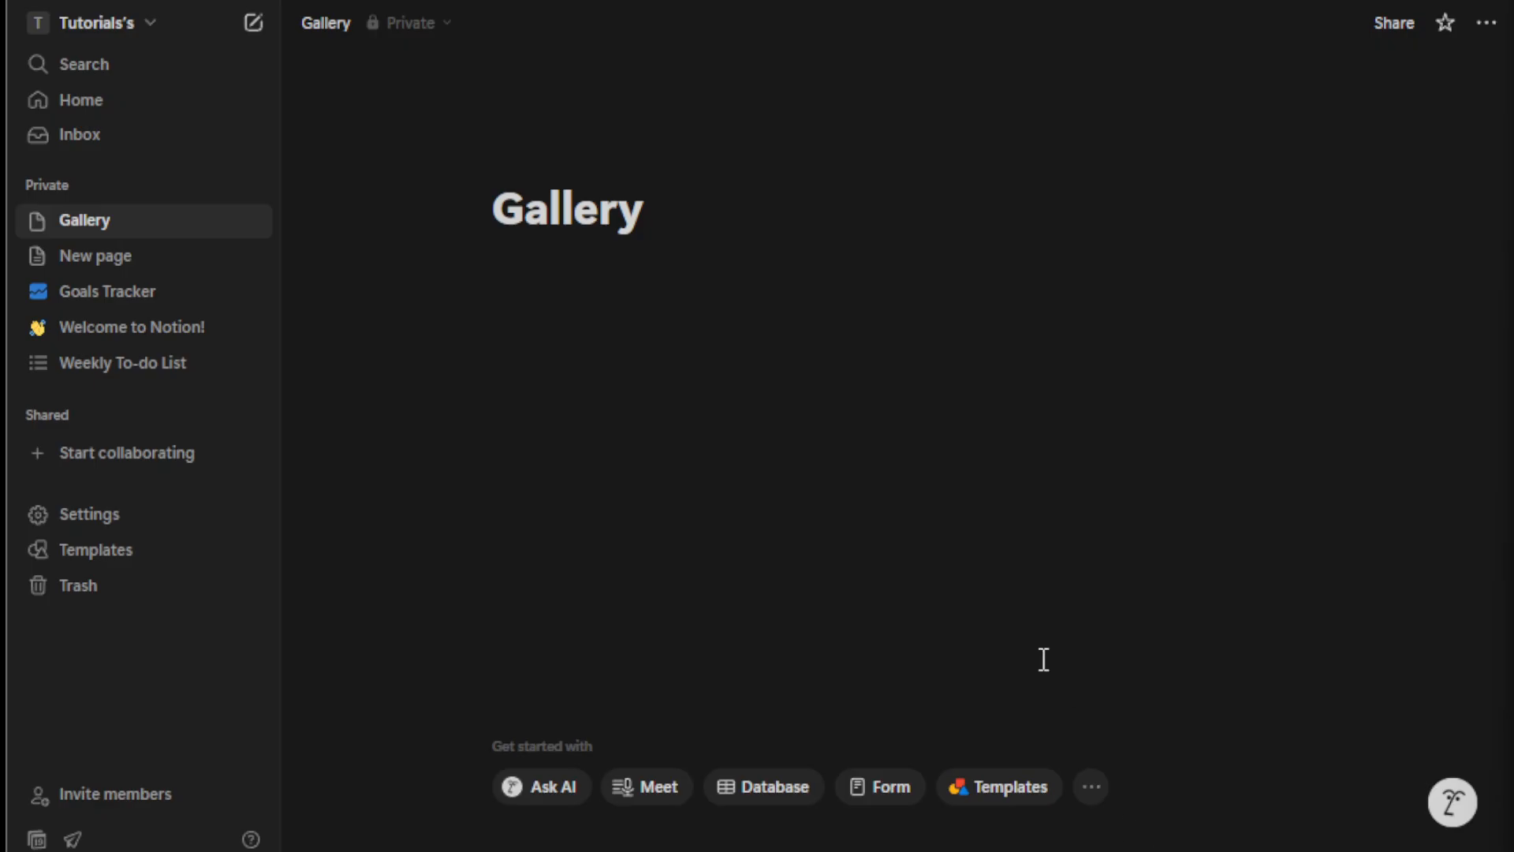
Insert a gallery view database into the body of the empty Gallery page.
left_click(795, 332)
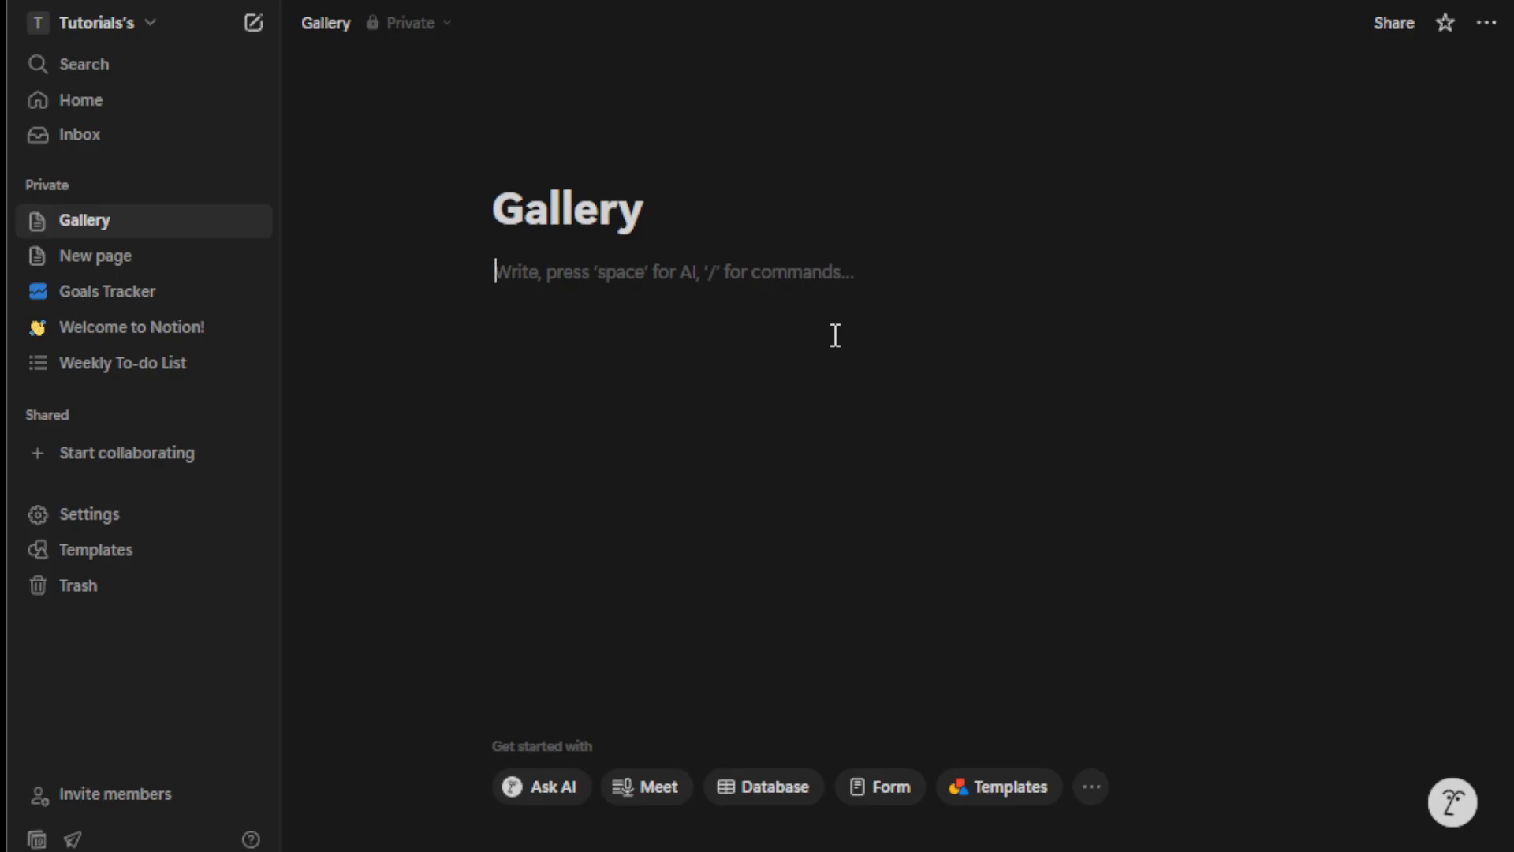
type("/ga")
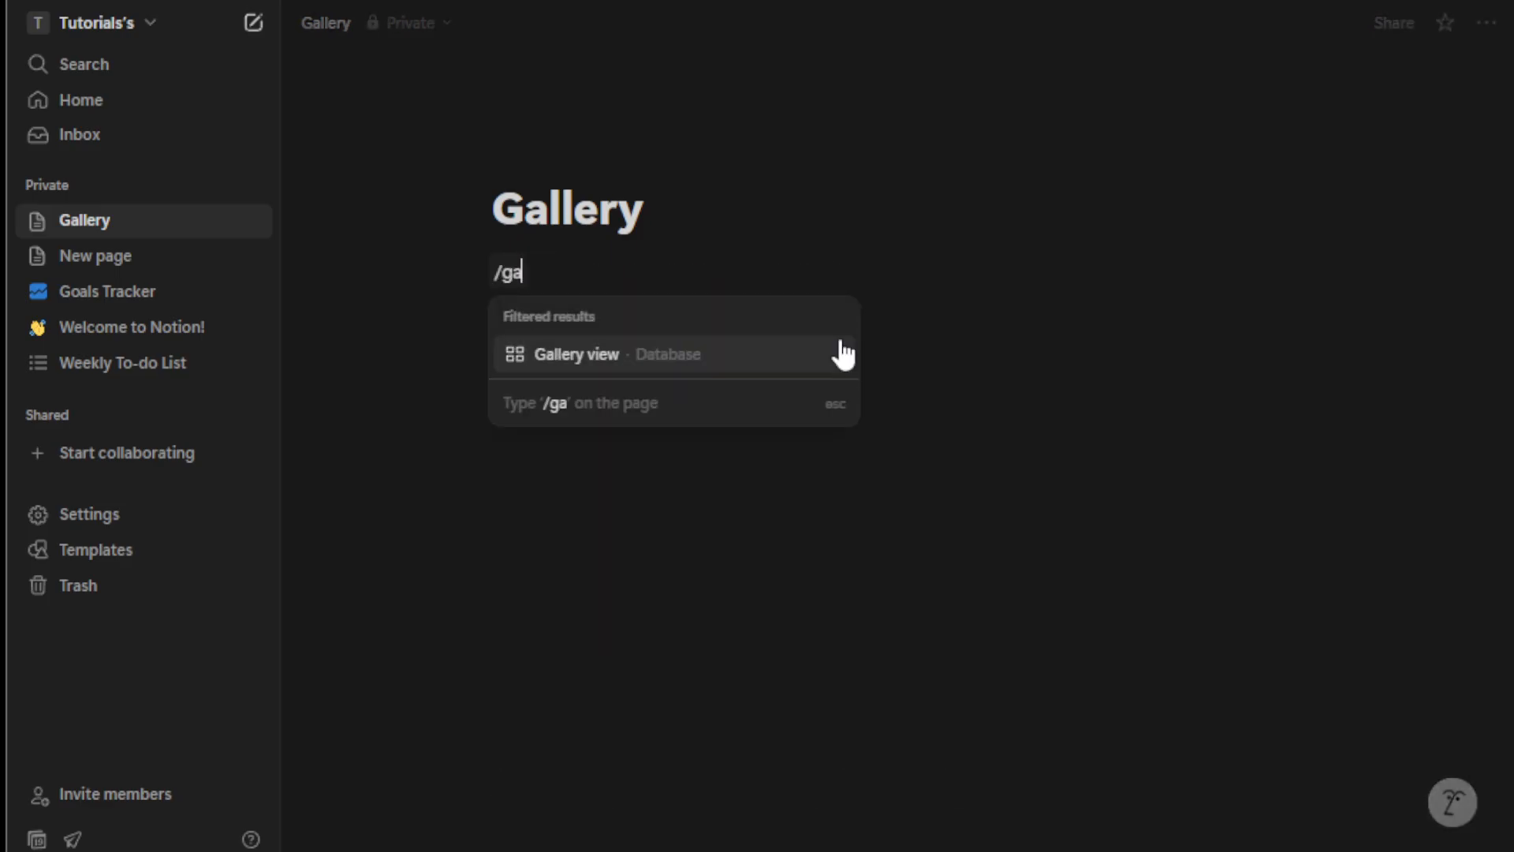
type("l")
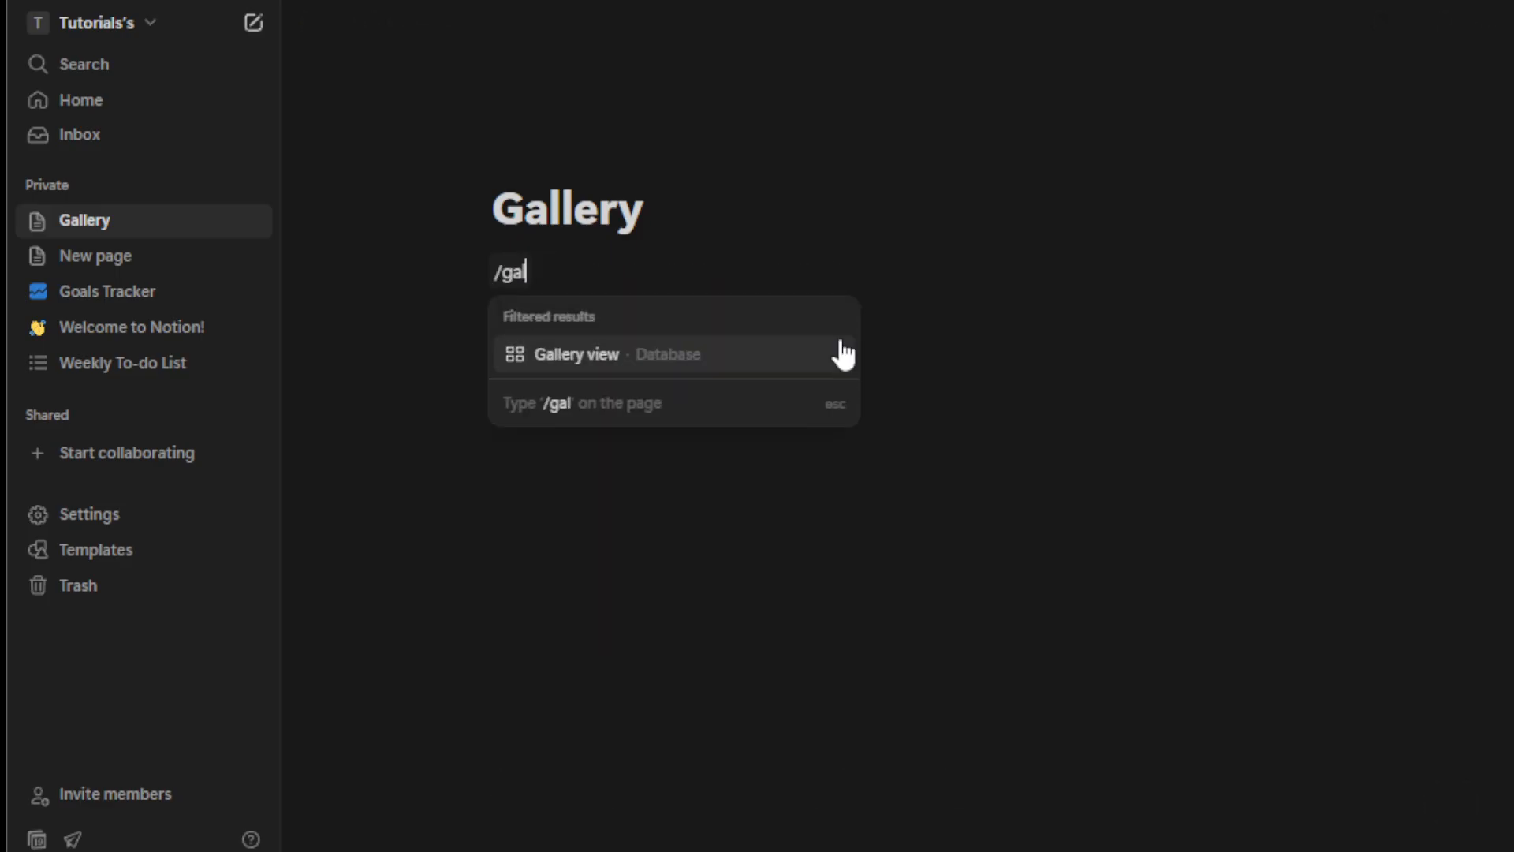
type("lery")
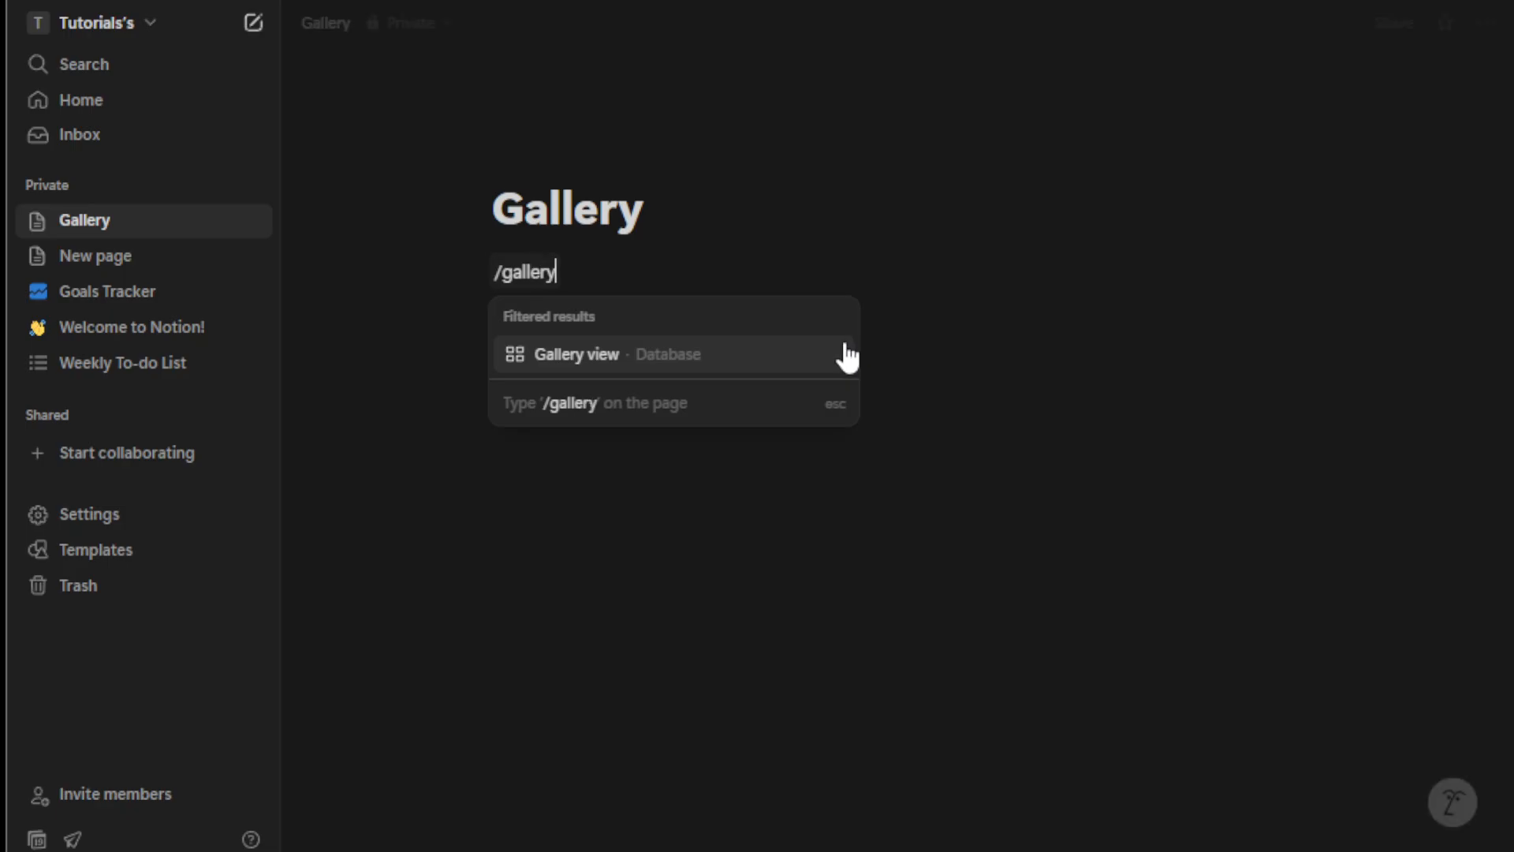
left_click(789, 351)
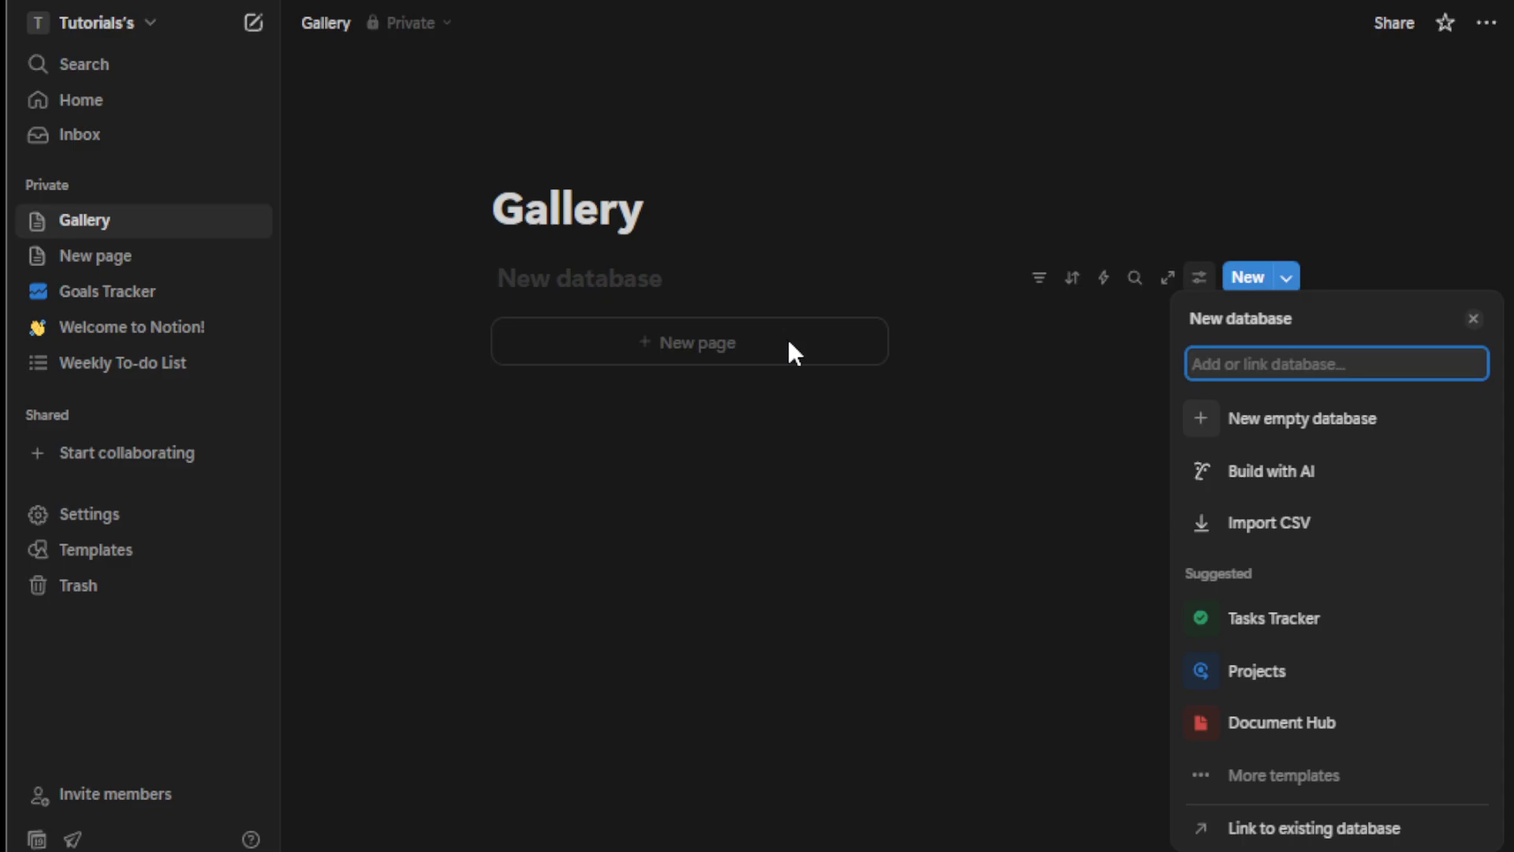
Add four blank page cards to the new gallery database, closing each page without entering a title.
left_click(694, 337)
left_click(694, 343)
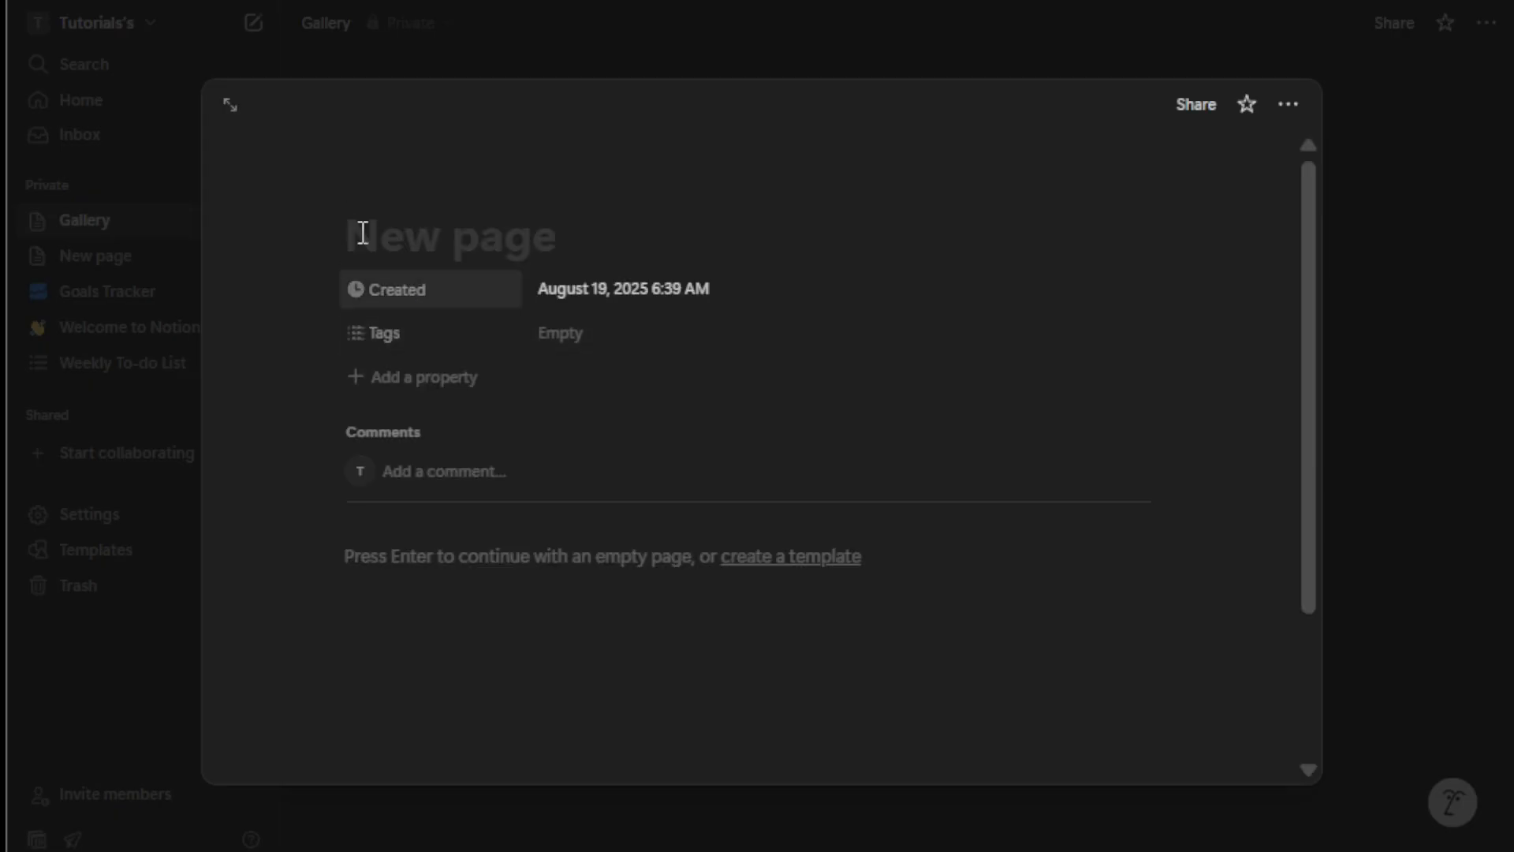
left_click(1345, 192)
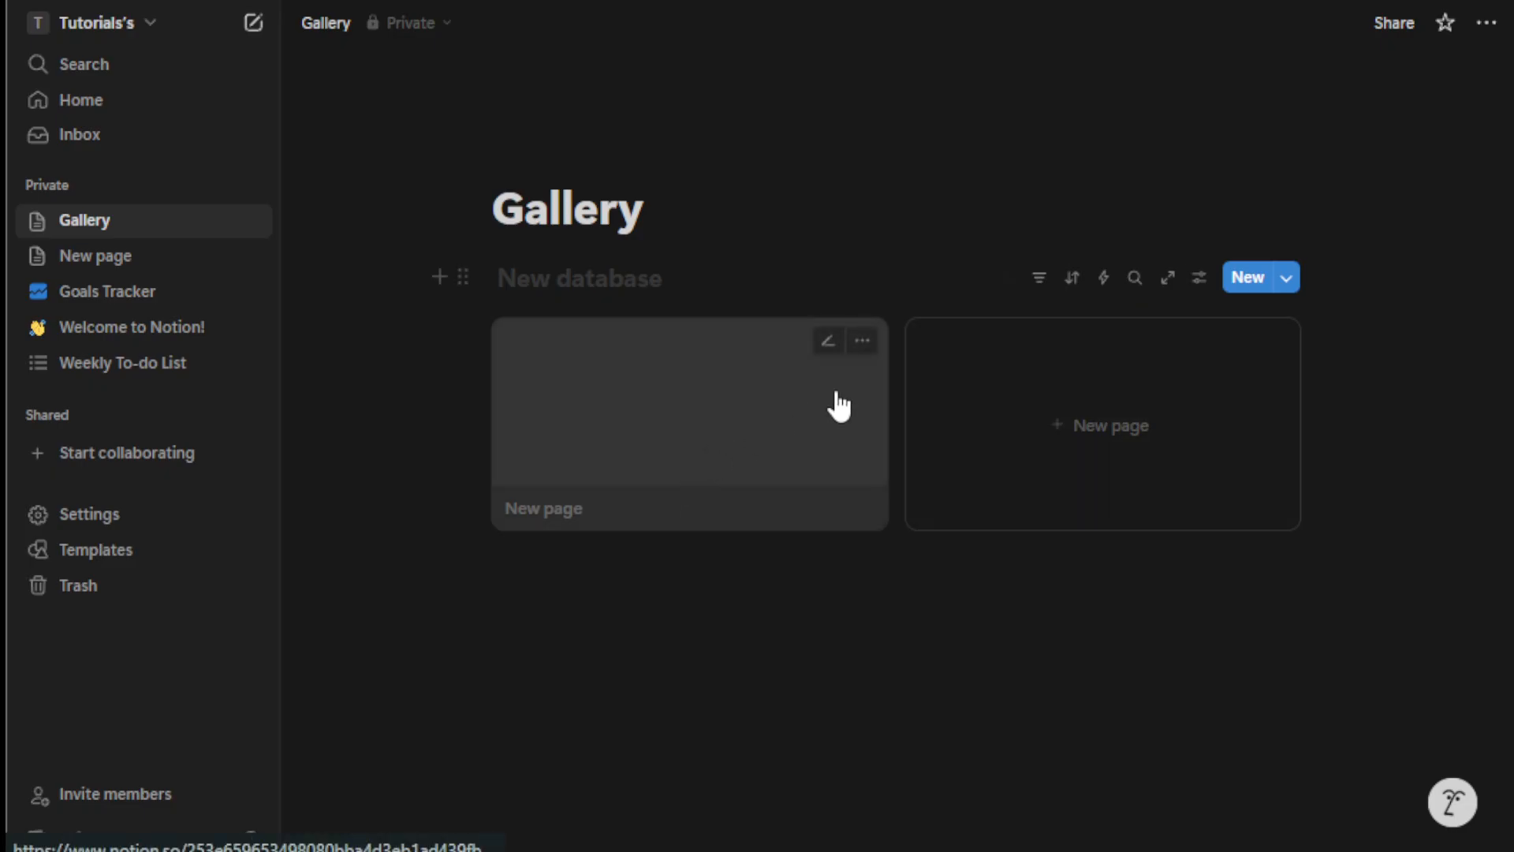
left_click(997, 388)
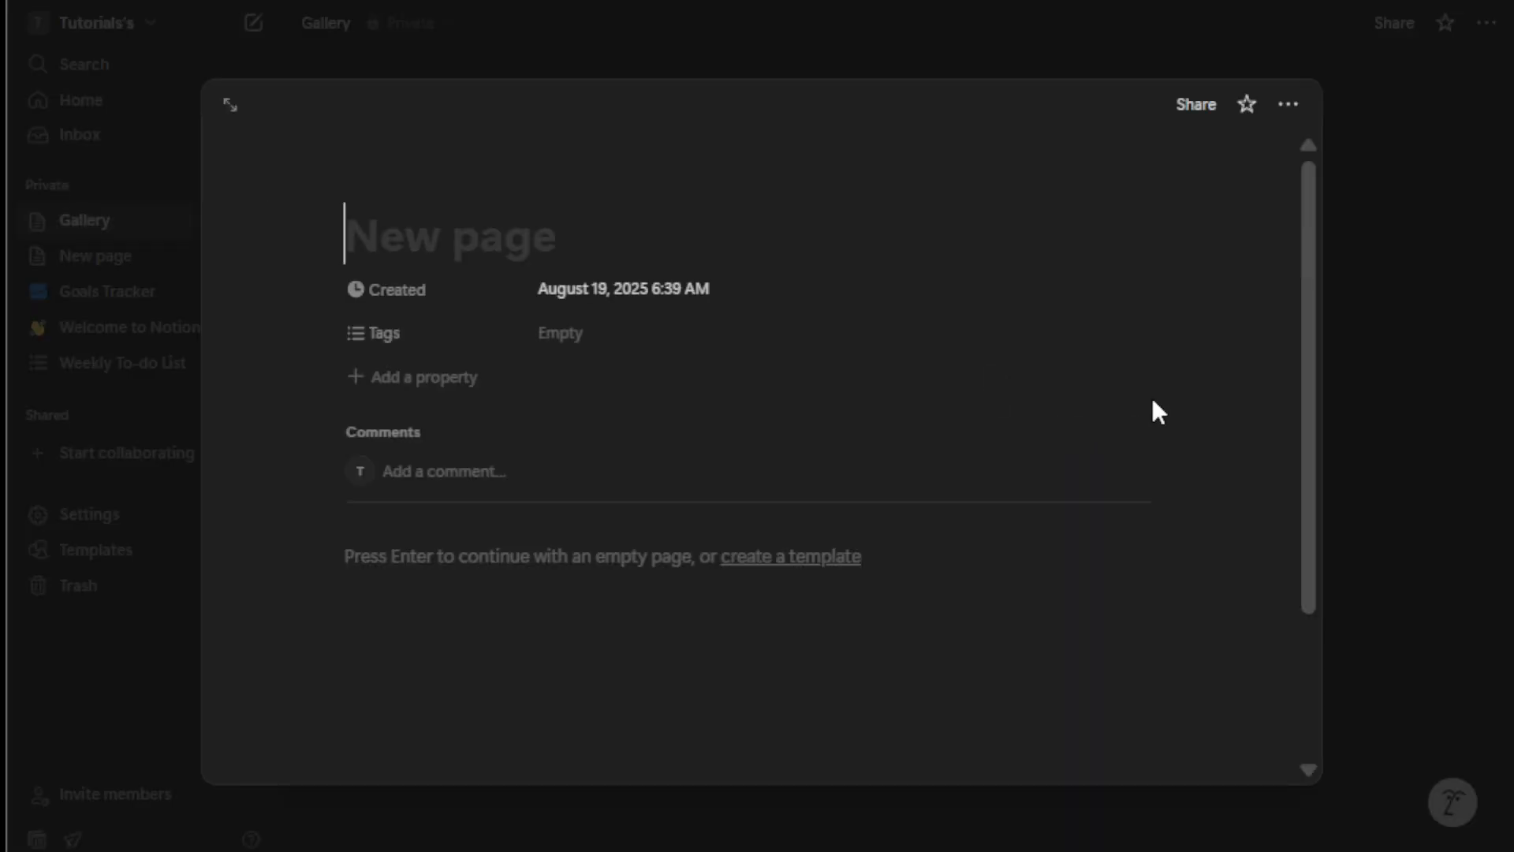
left_click(1377, 394)
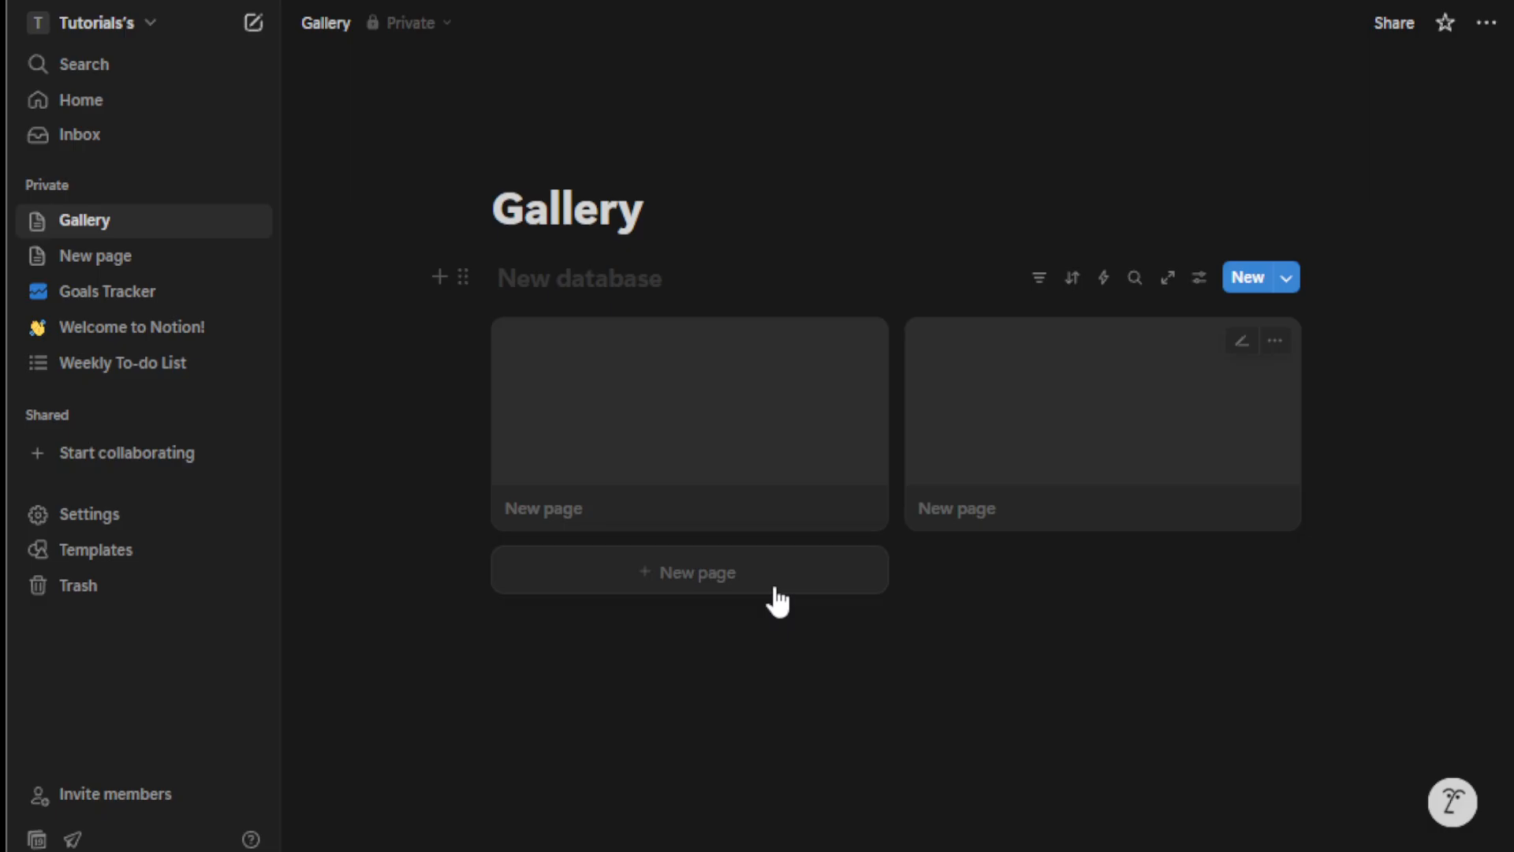
left_click(707, 576)
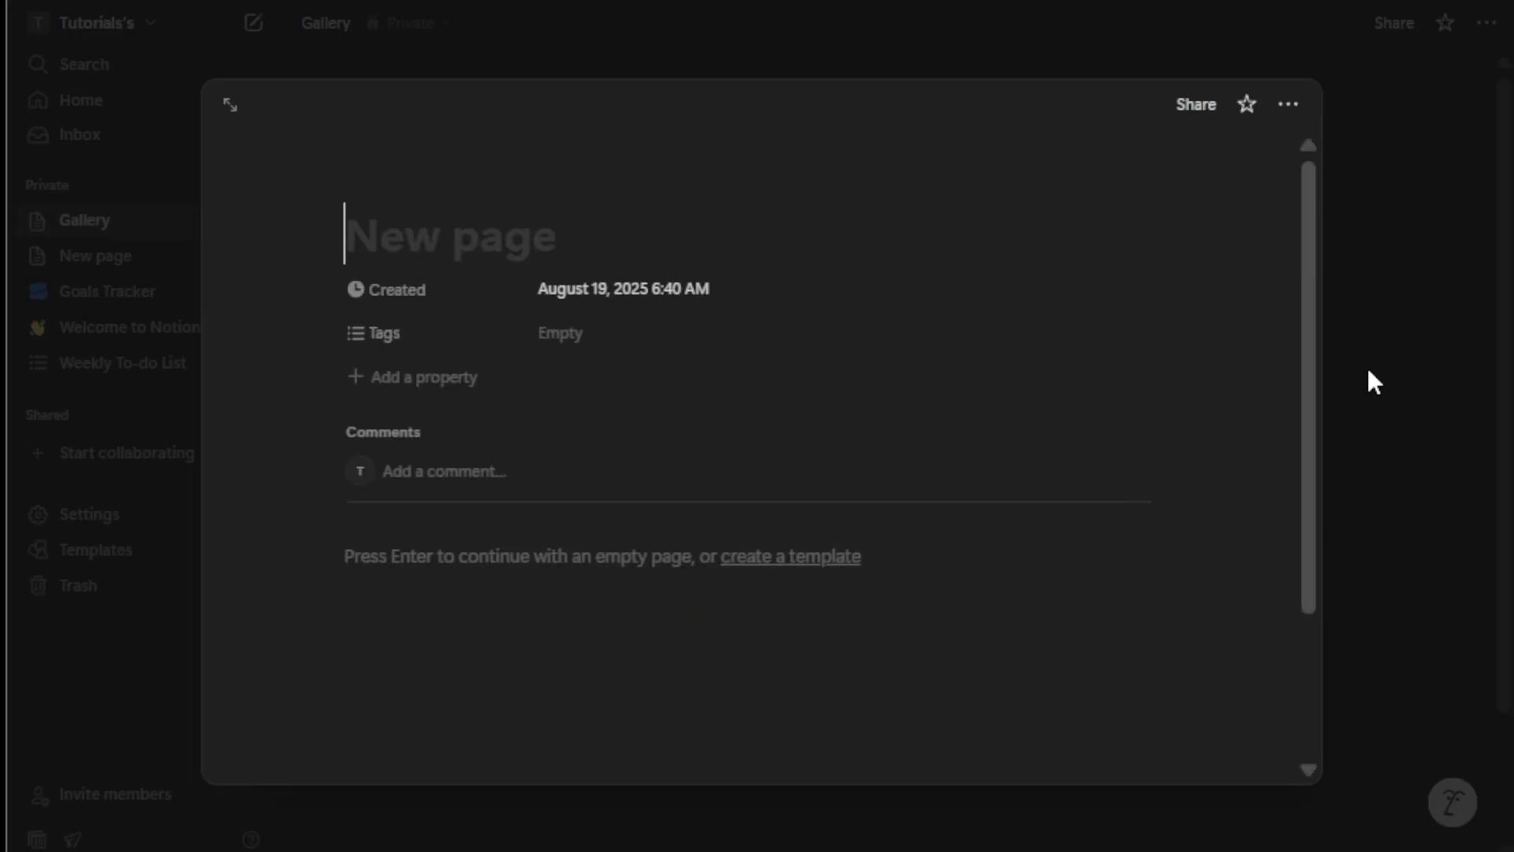
left_click(1359, 405)
left_click(1075, 665)
left_click(1389, 433)
Add a Files & media property with its default name to the first gallery card, and close the card's page.
scroll(1054, 507, "down", 2)
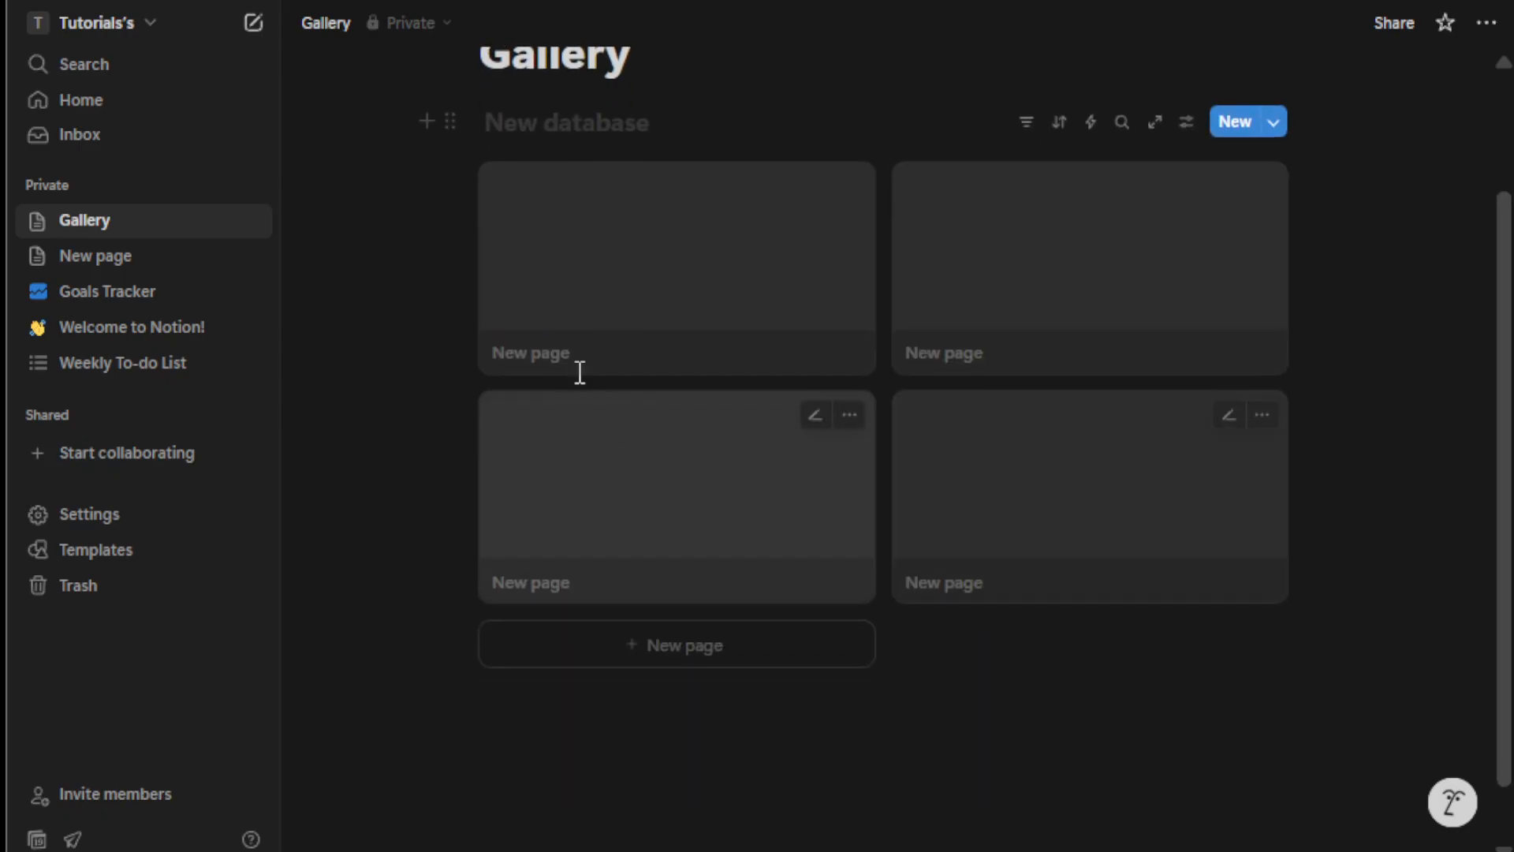
scroll(580, 375, "up", 1)
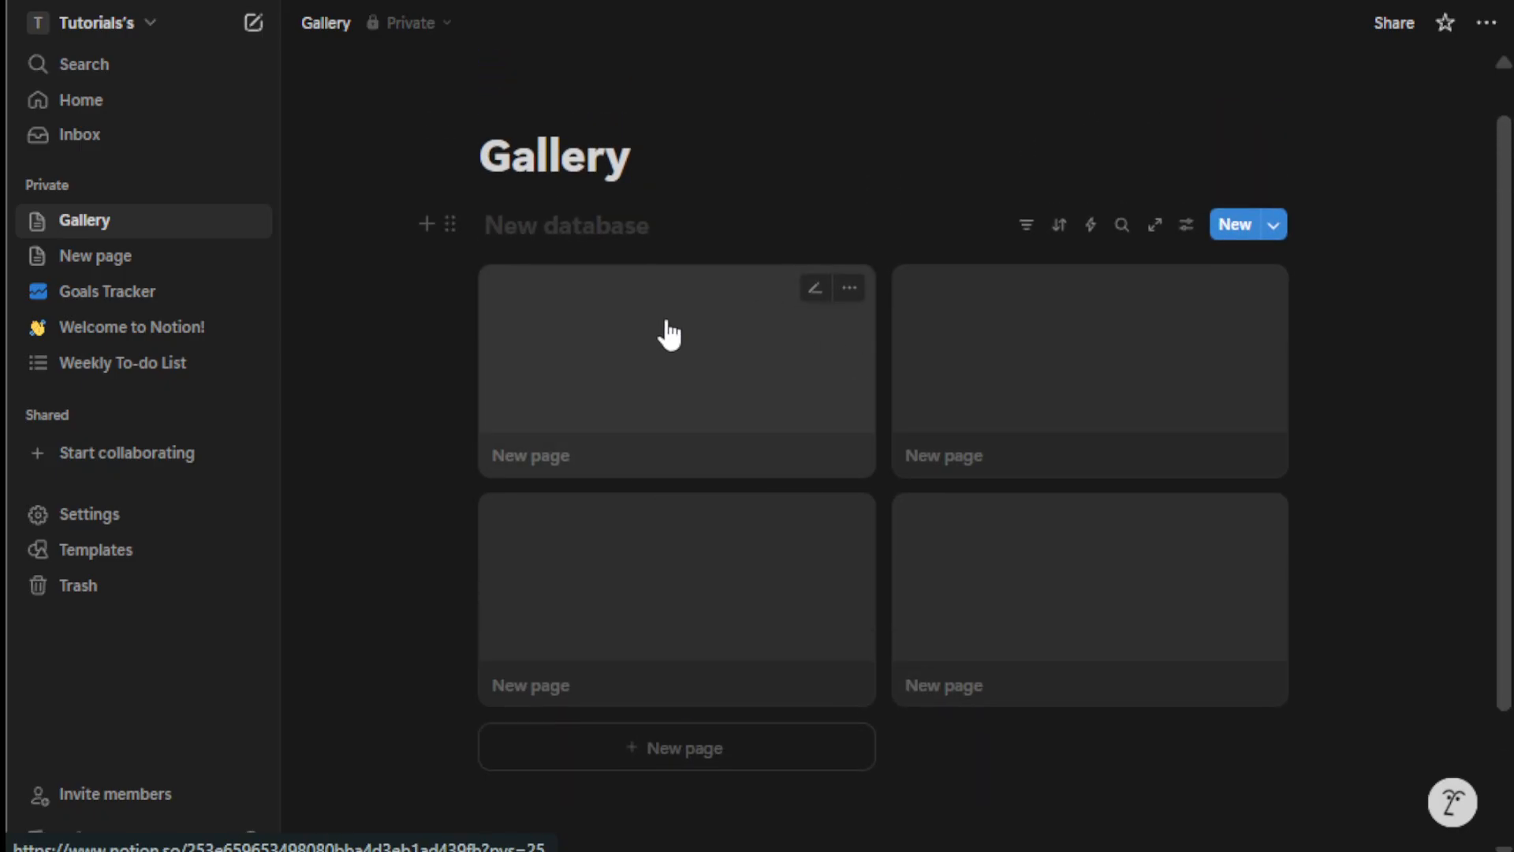
left_click(816, 427)
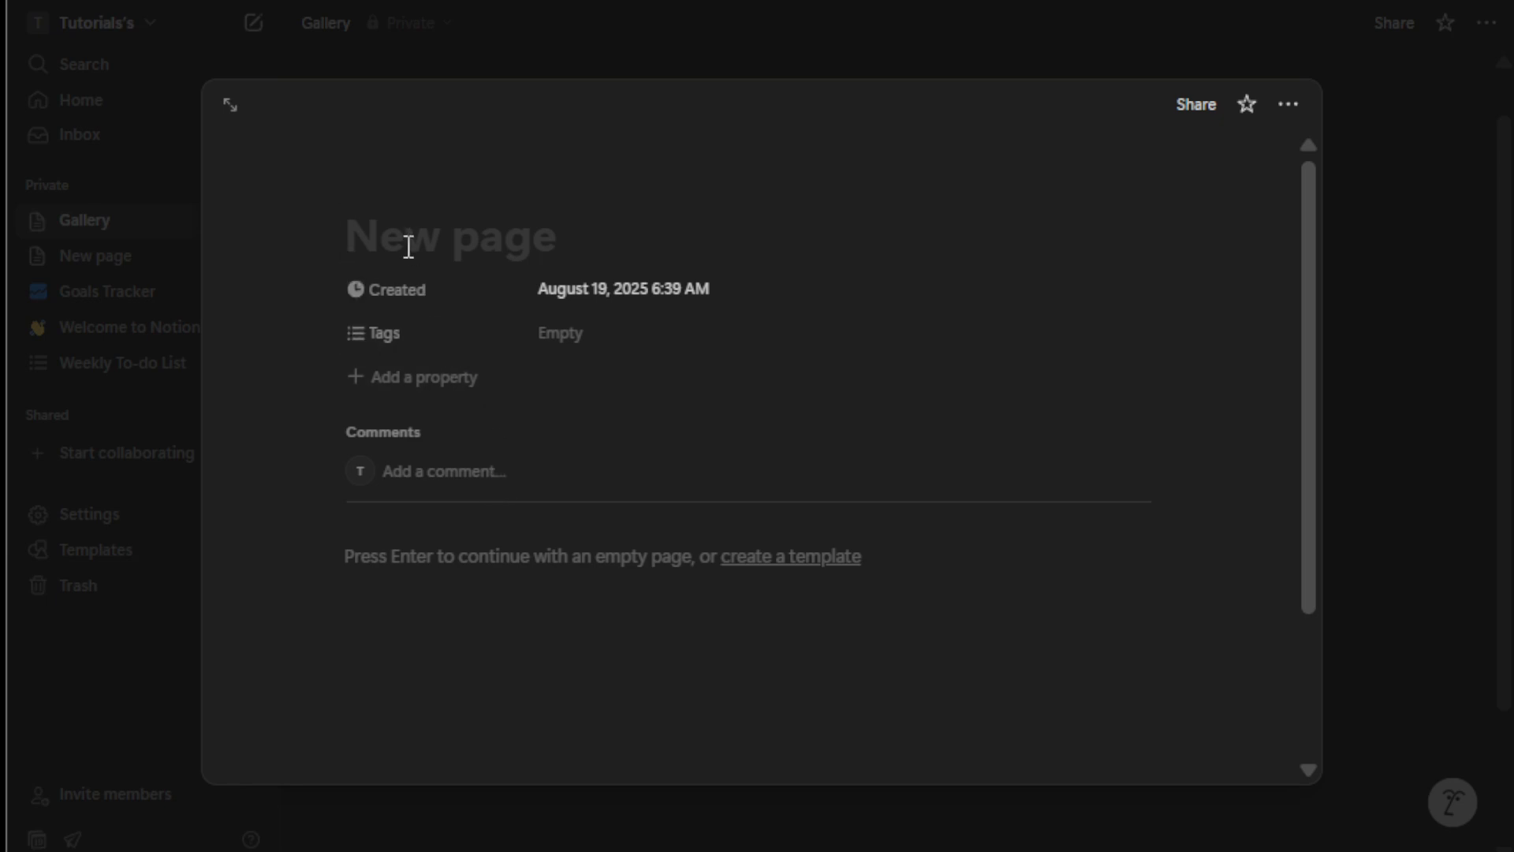
left_click(394, 386)
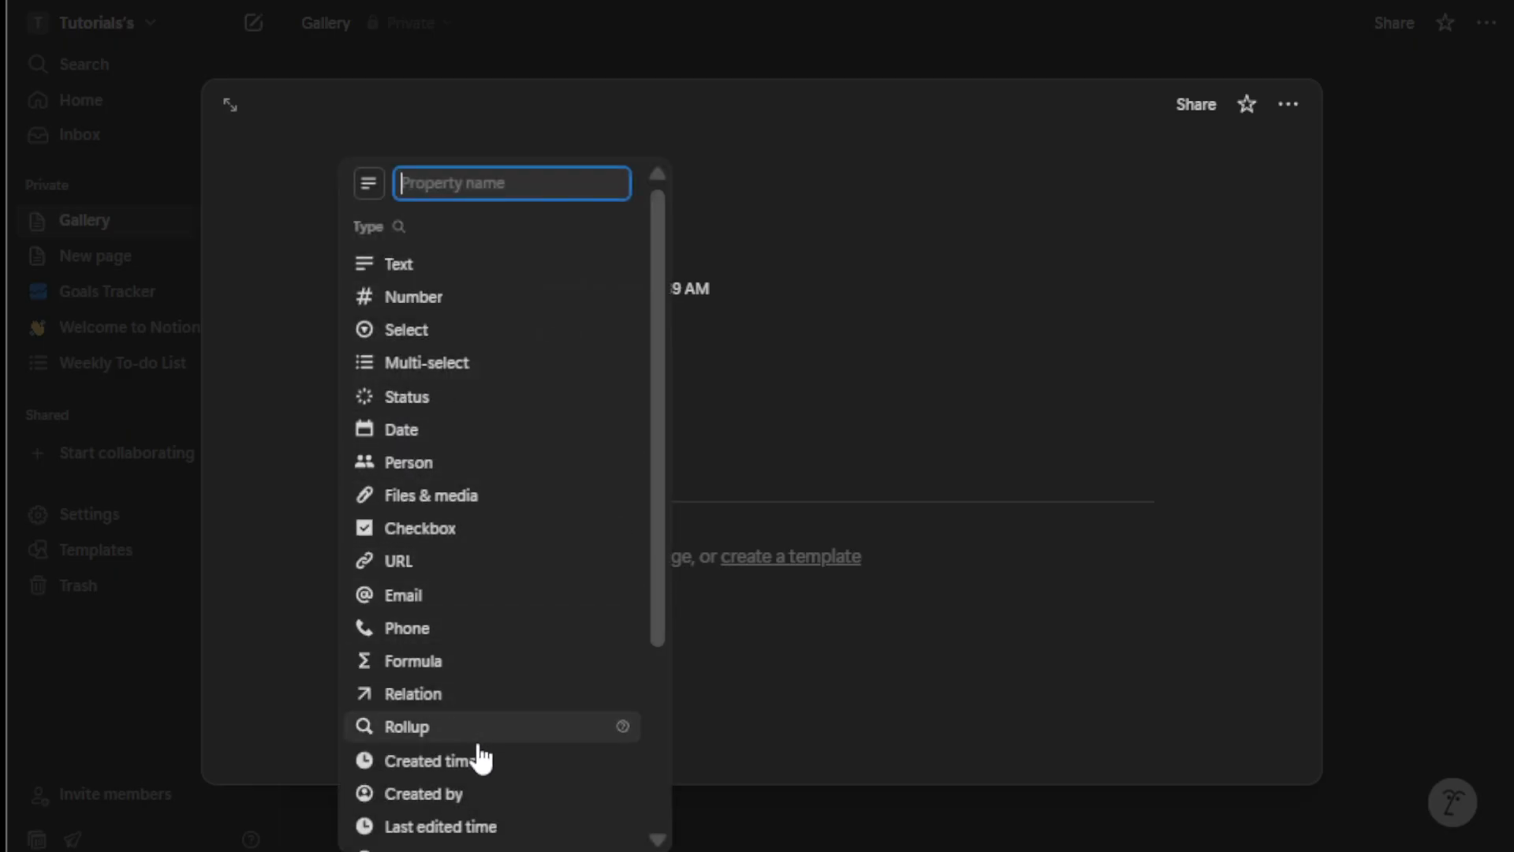
scroll(481, 757, "down", 3)
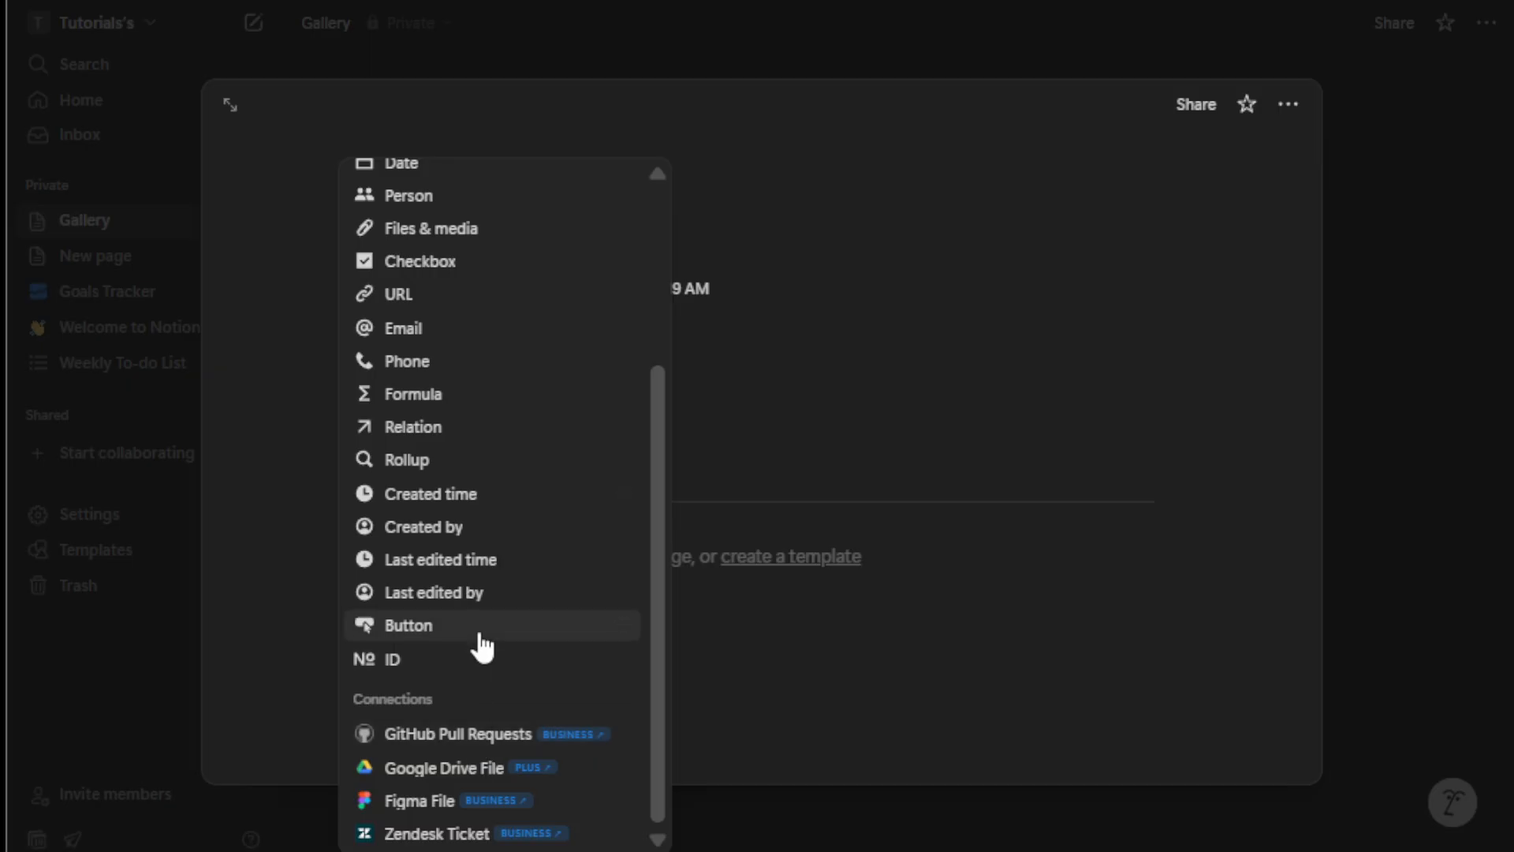
scroll(481, 643, "up", 3)
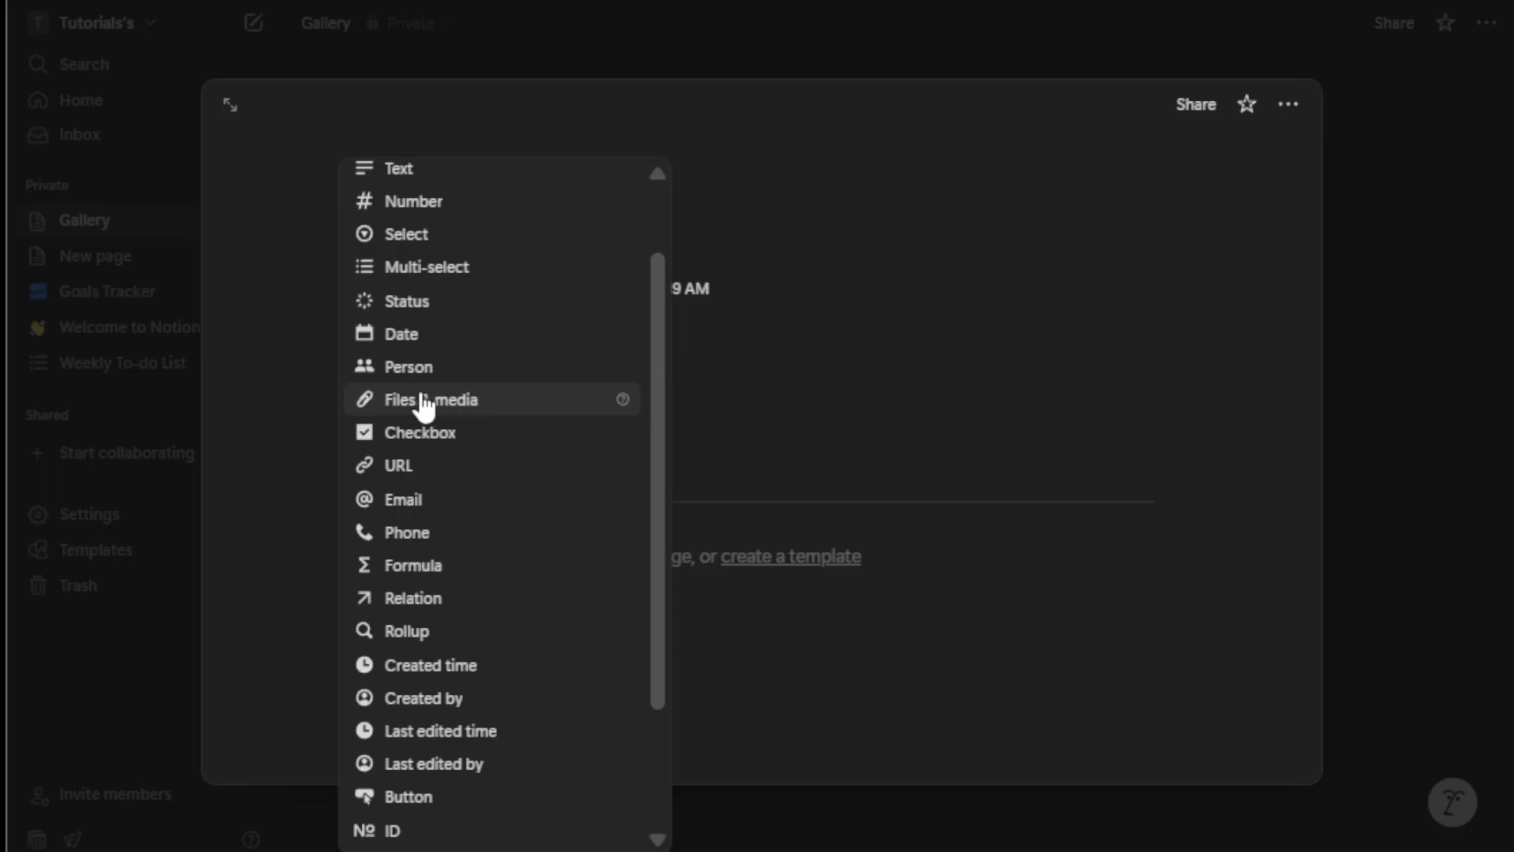
left_click(500, 404)
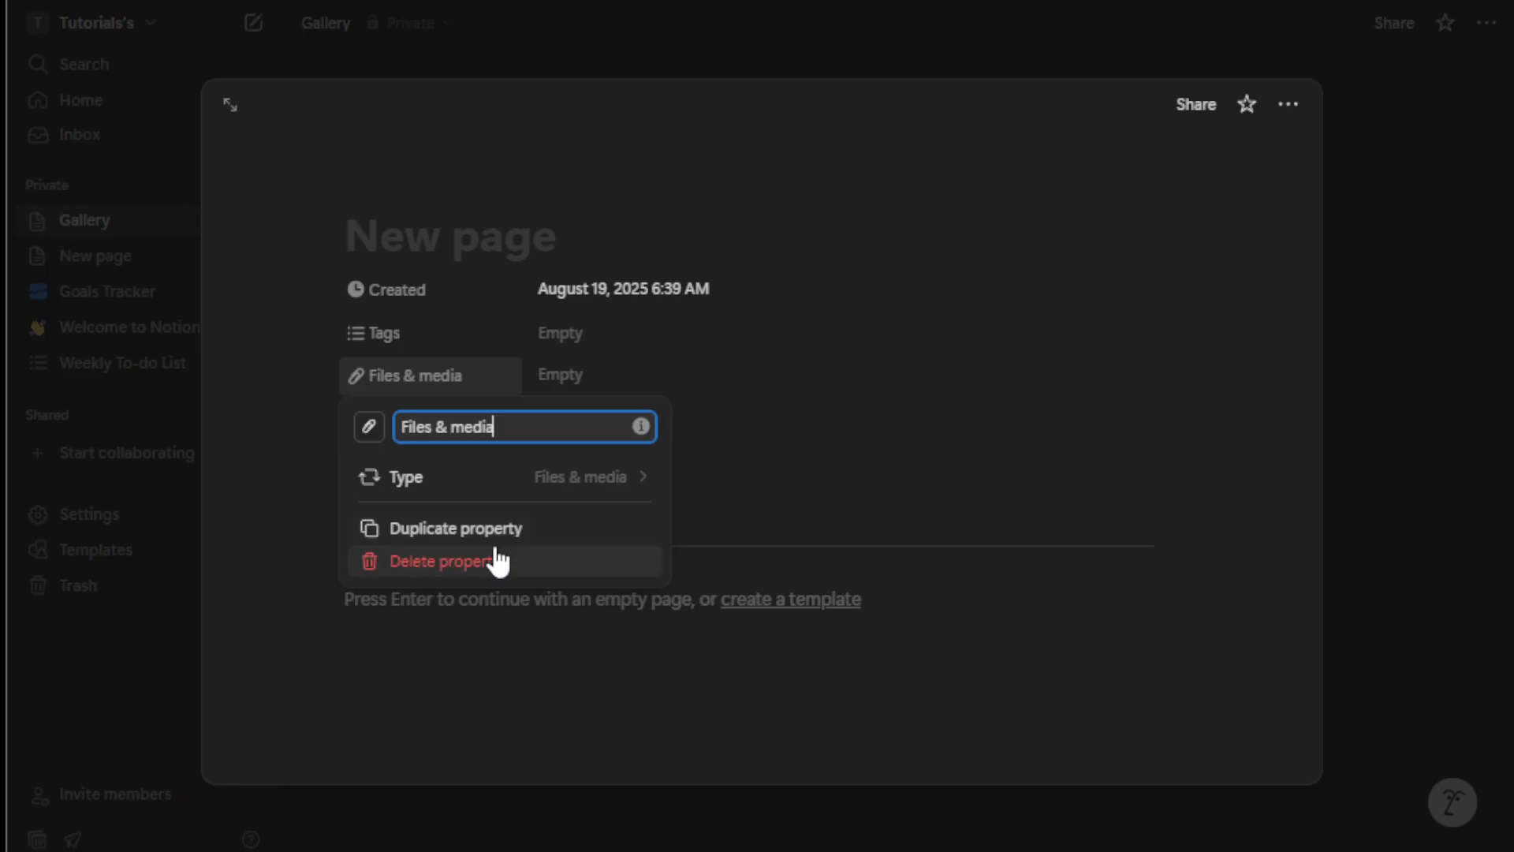
left_click(1320, 265)
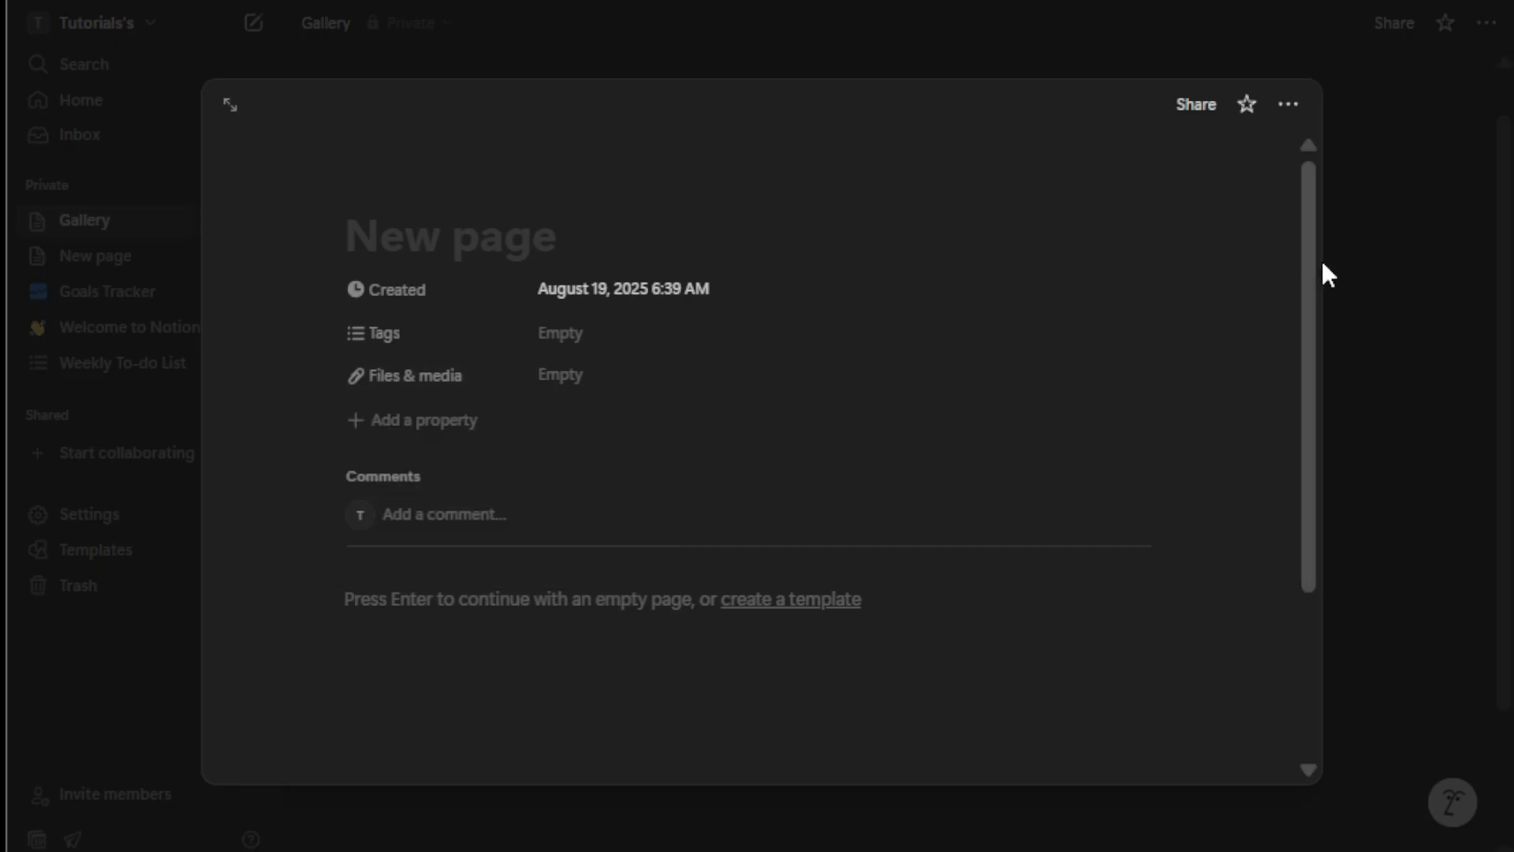
left_click(1323, 266)
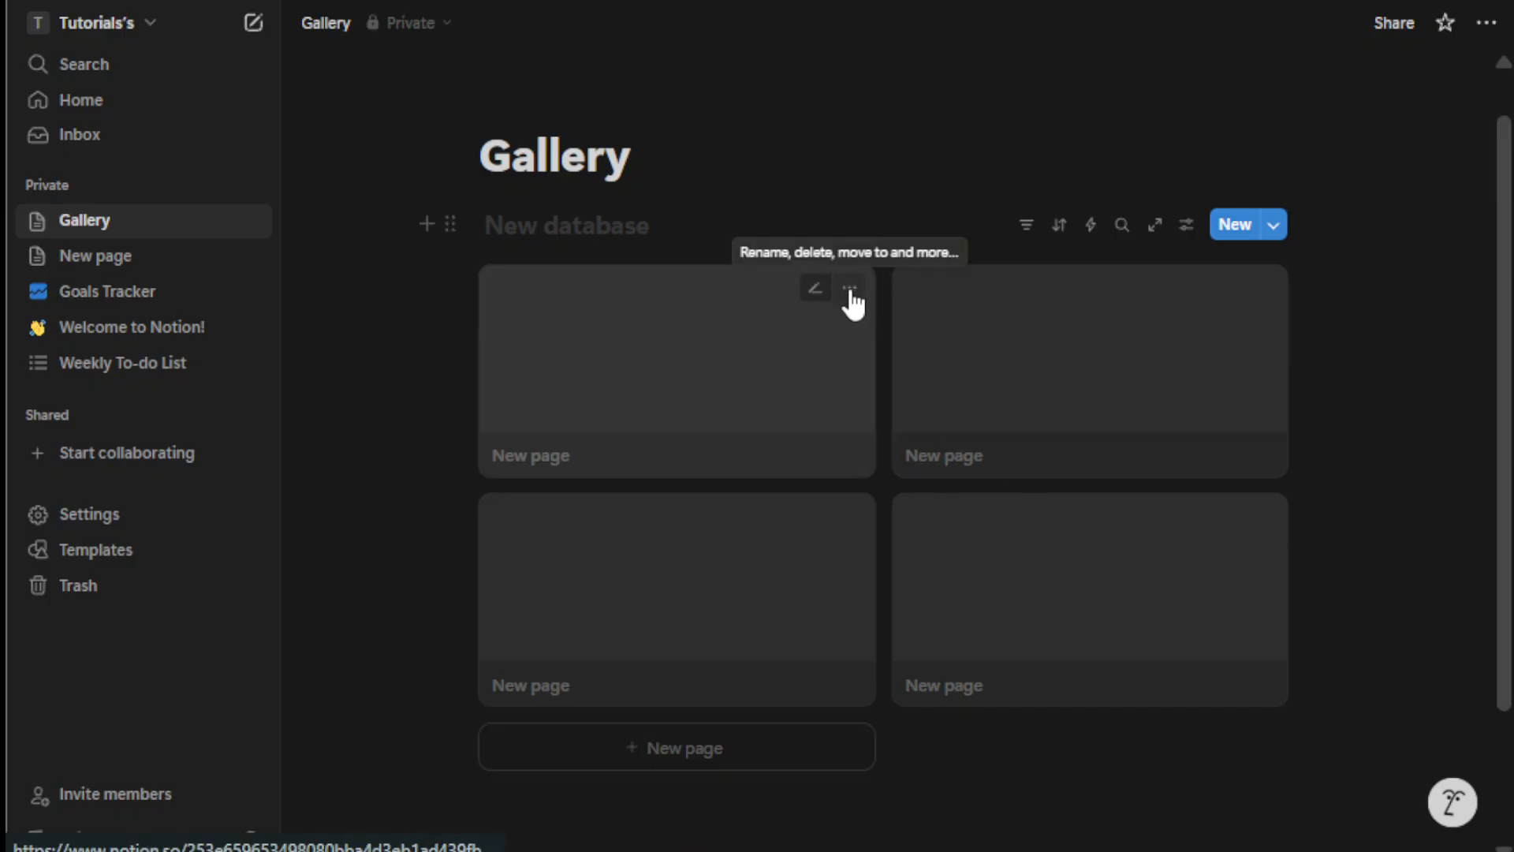
Examine the first card's available actions and editable properties, including the property list on its open page.
left_click(850, 291)
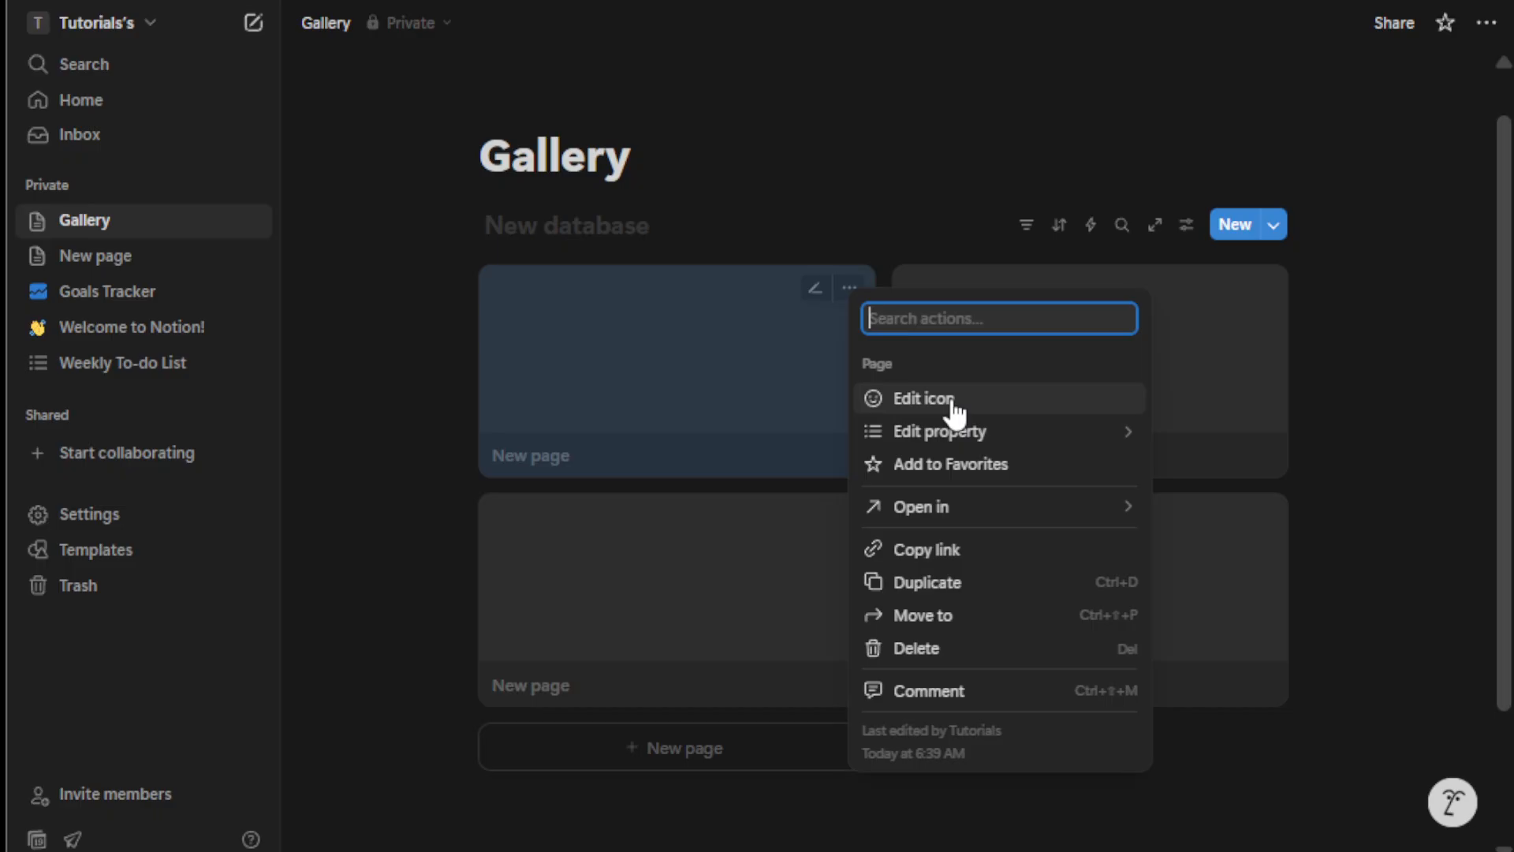
mouse_move(956, 433)
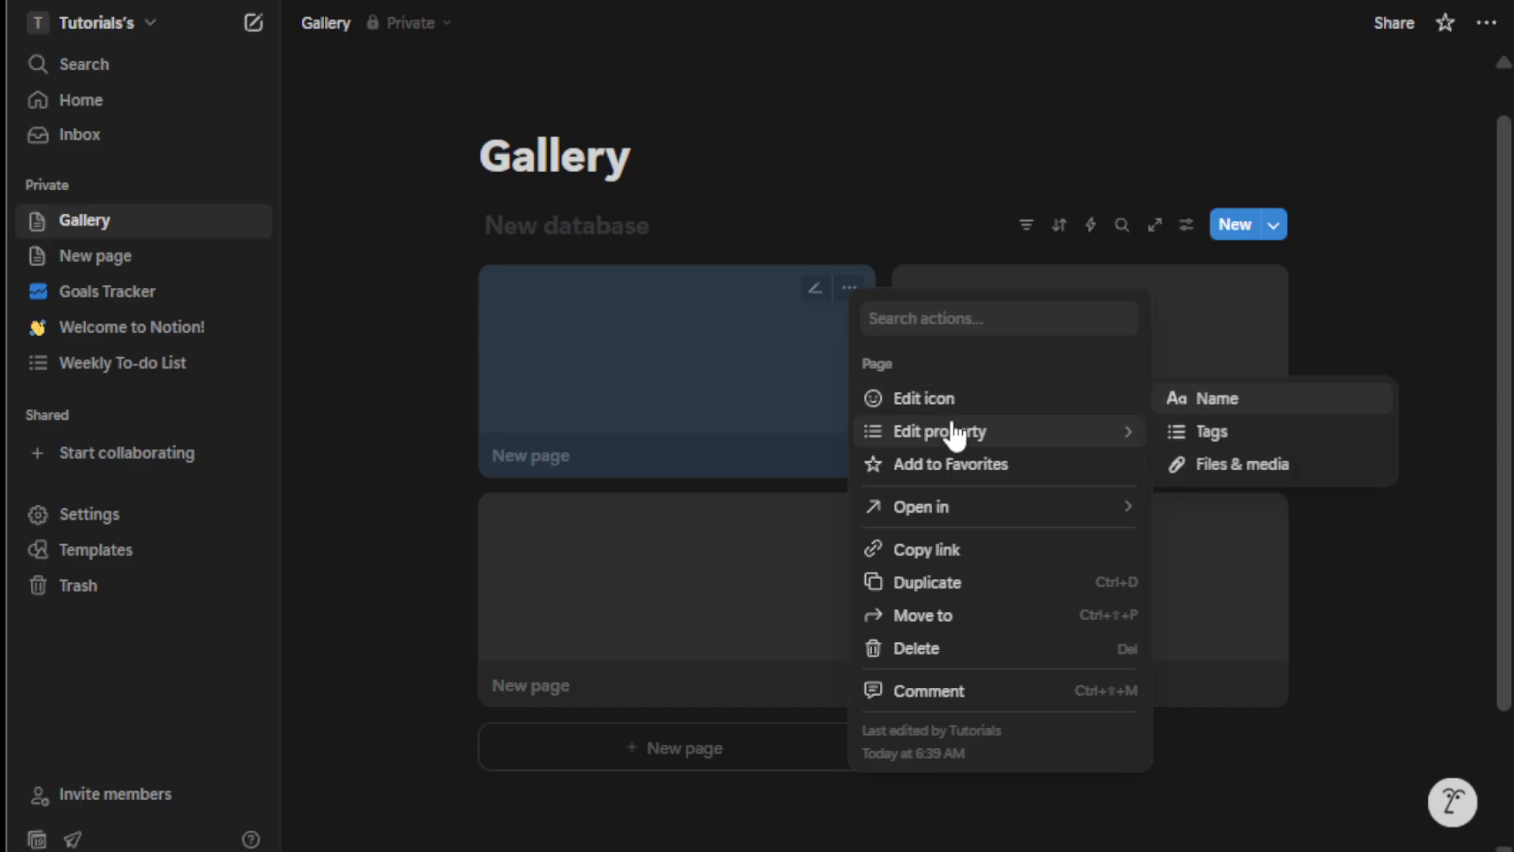
left_click(457, 465)
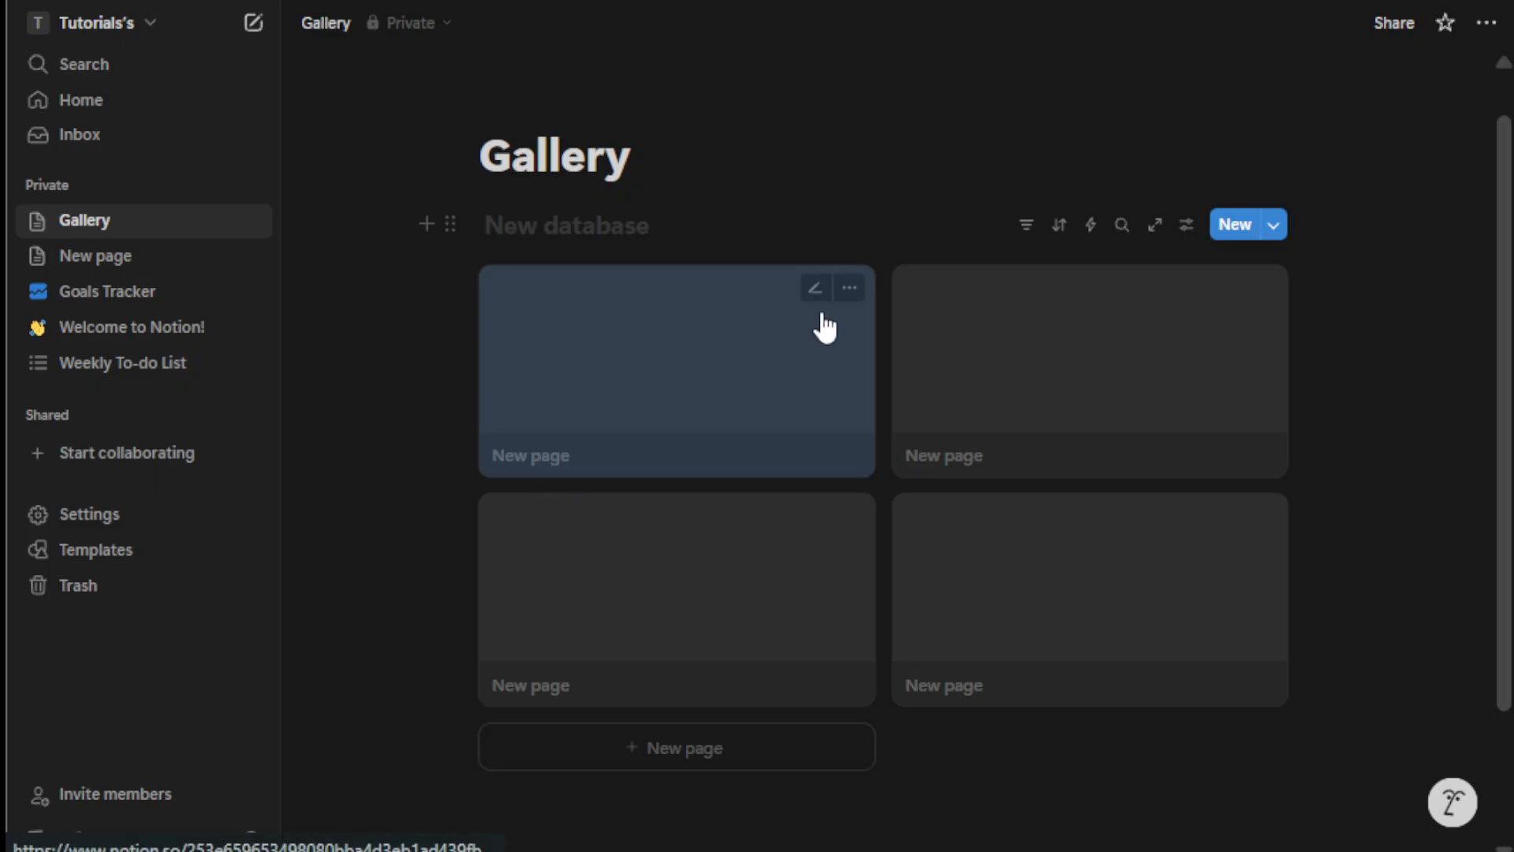
left_click(852, 287)
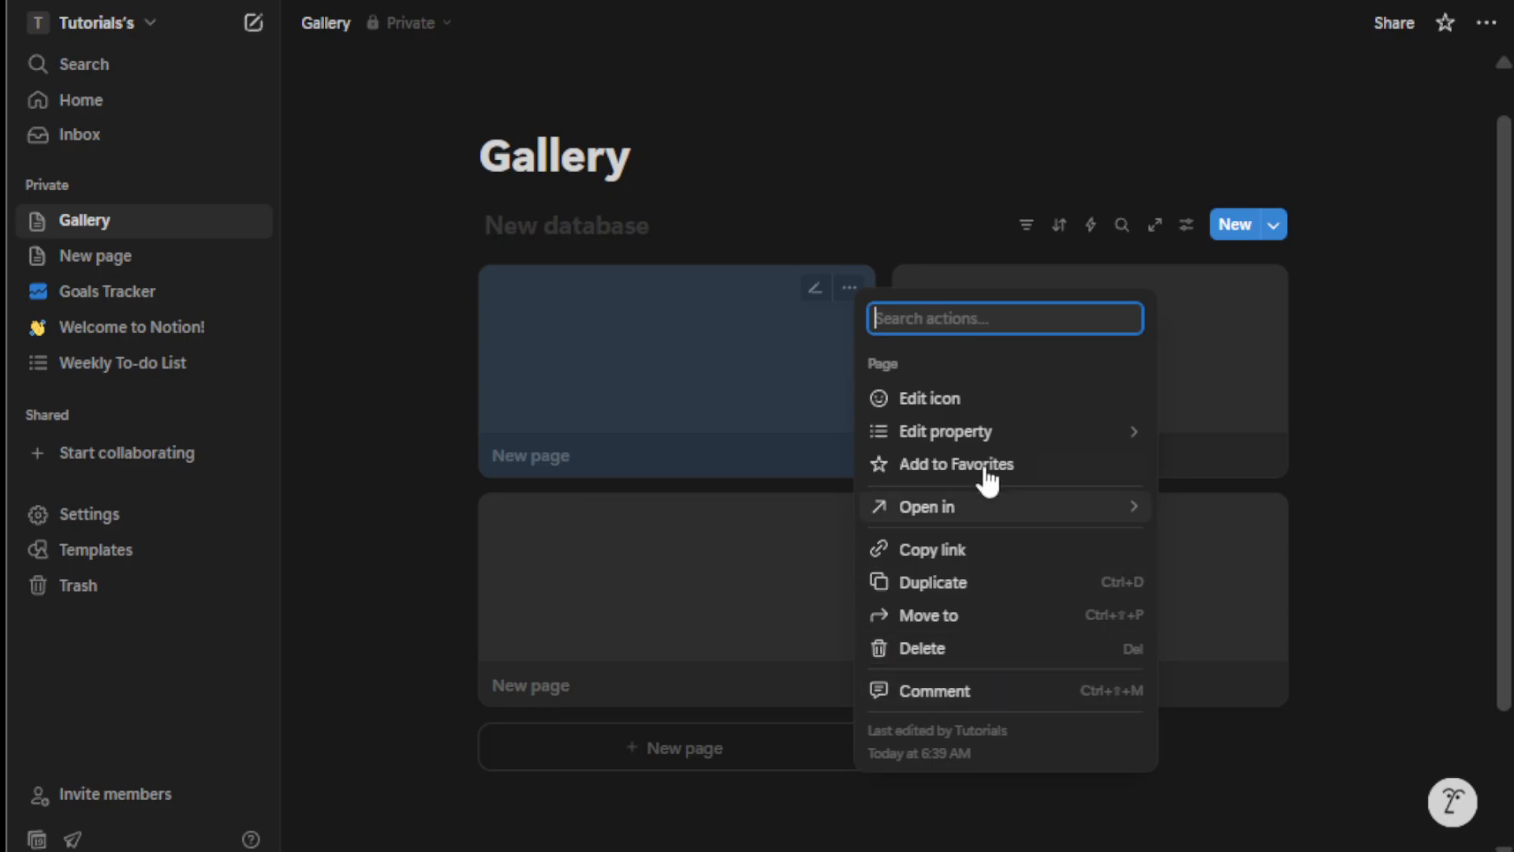
left_click(663, 374)
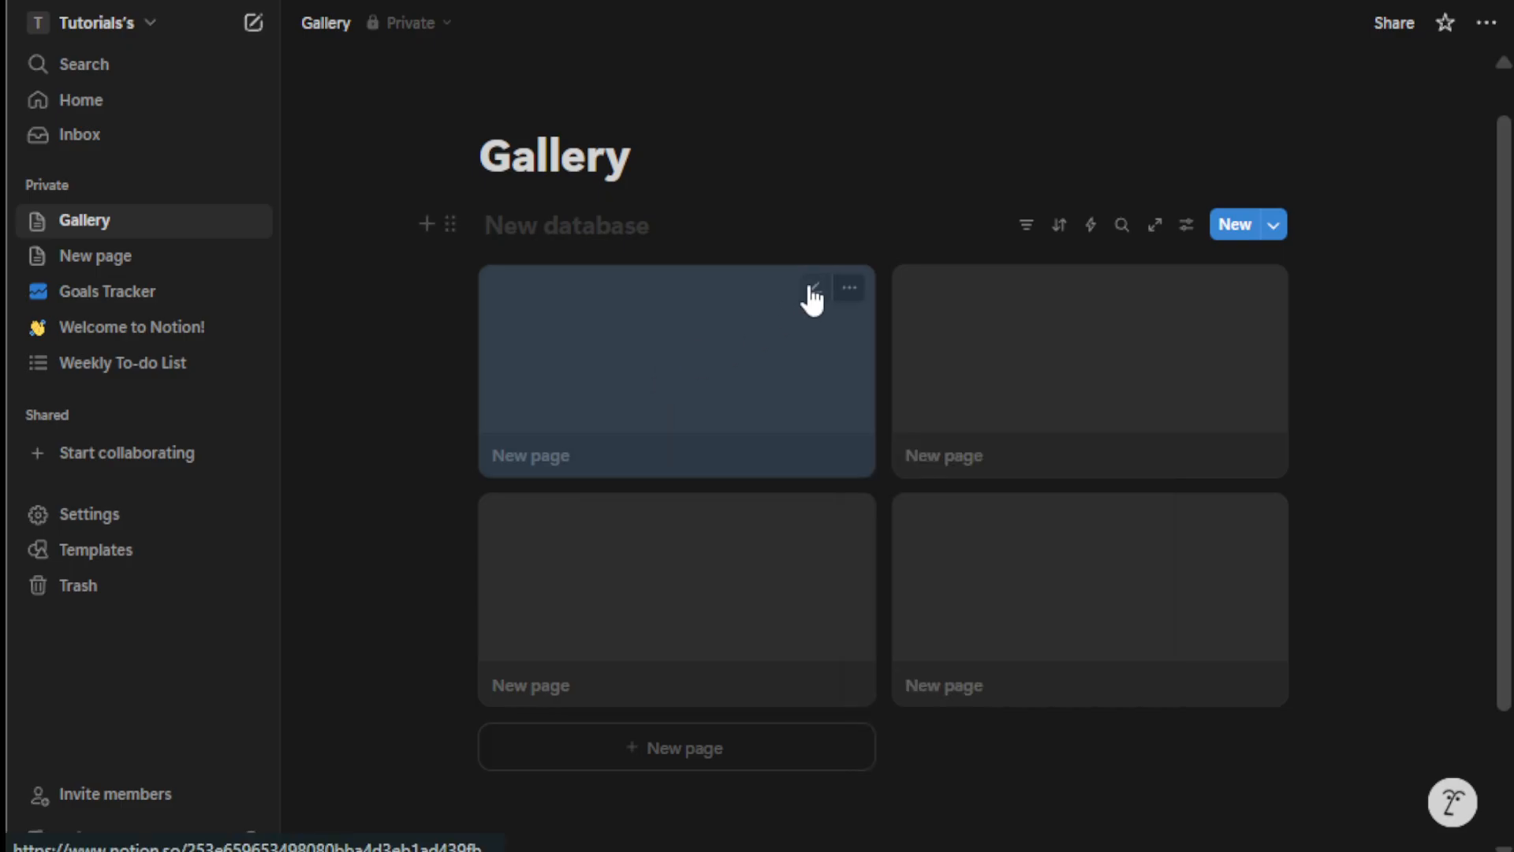
left_click(849, 289)
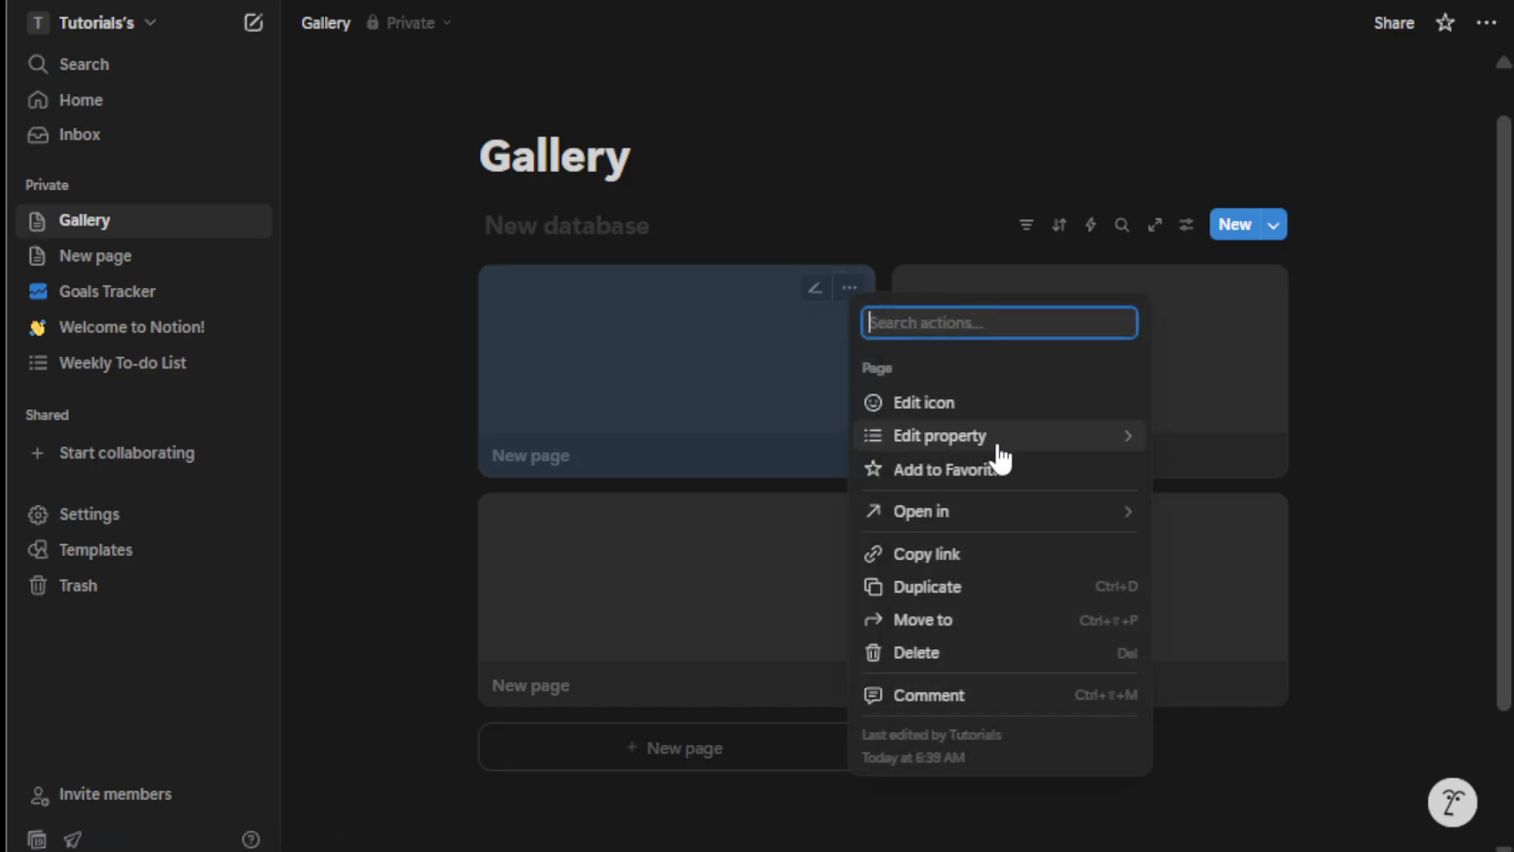
mouse_move(1000, 450)
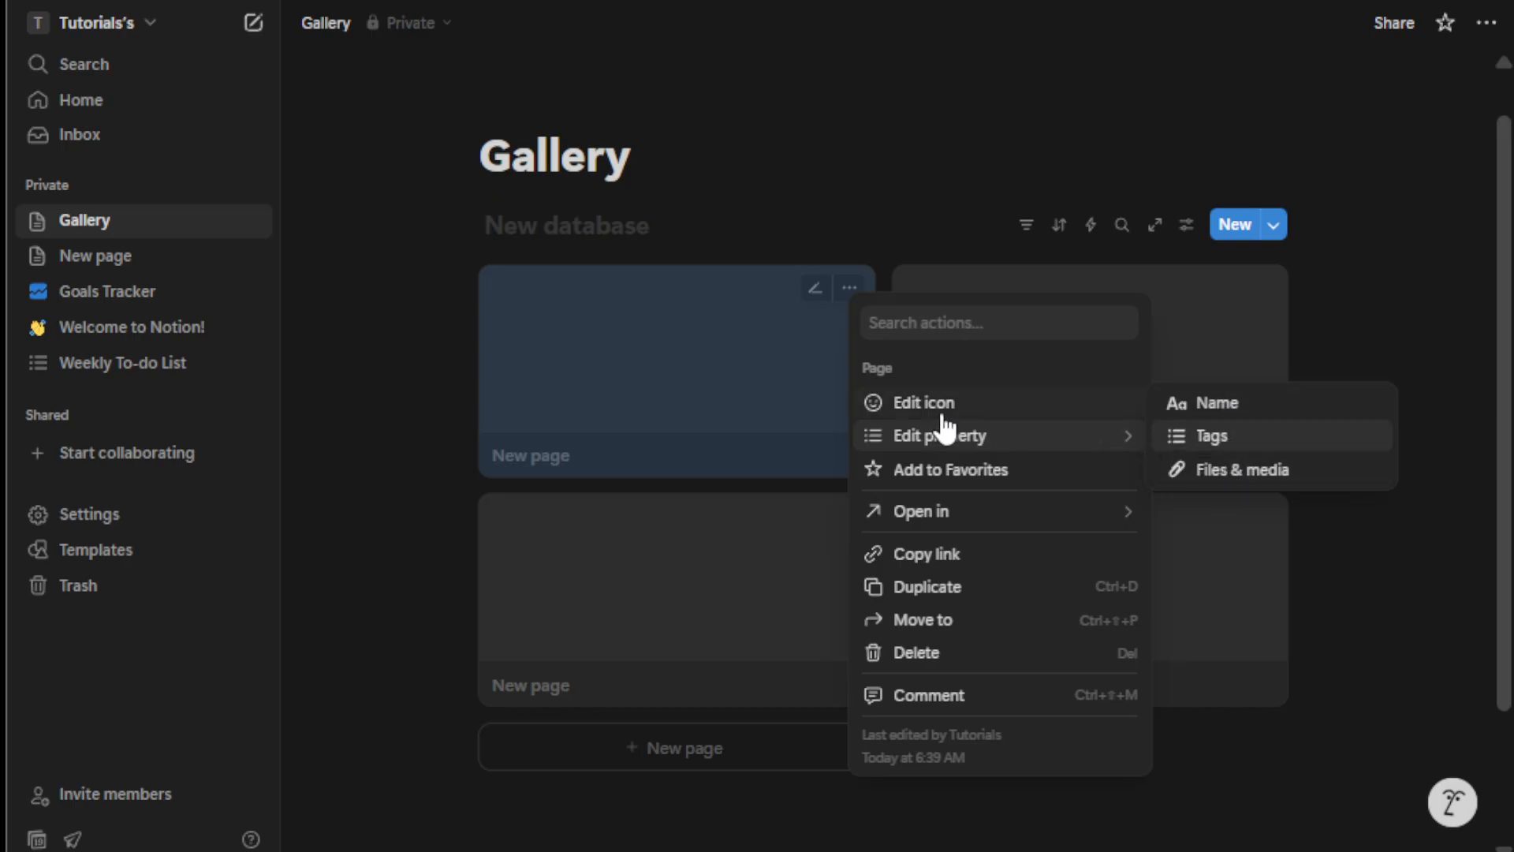
left_click(708, 371)
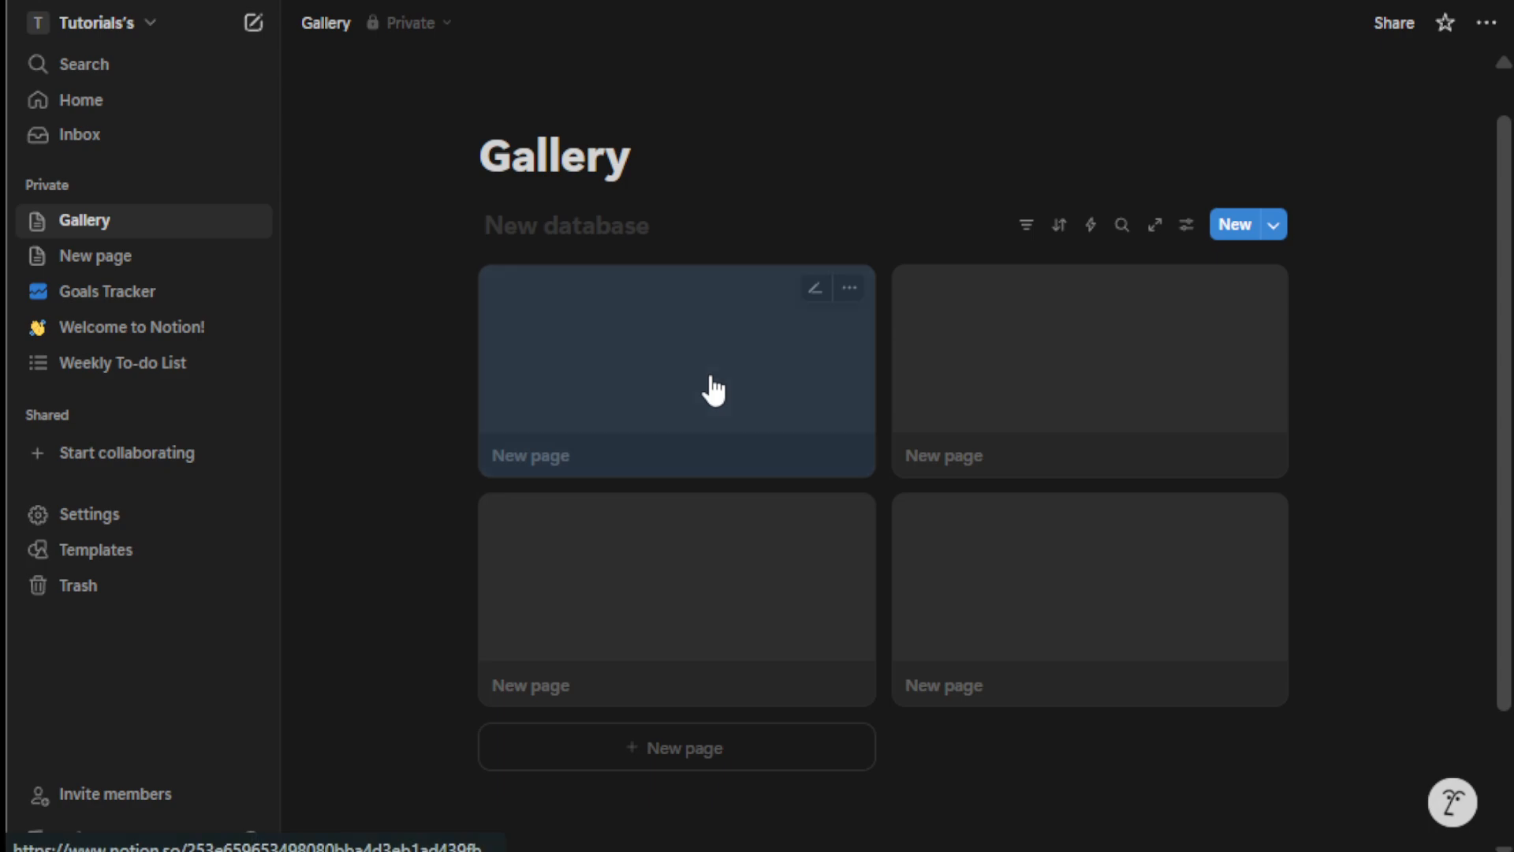
left_click(714, 389)
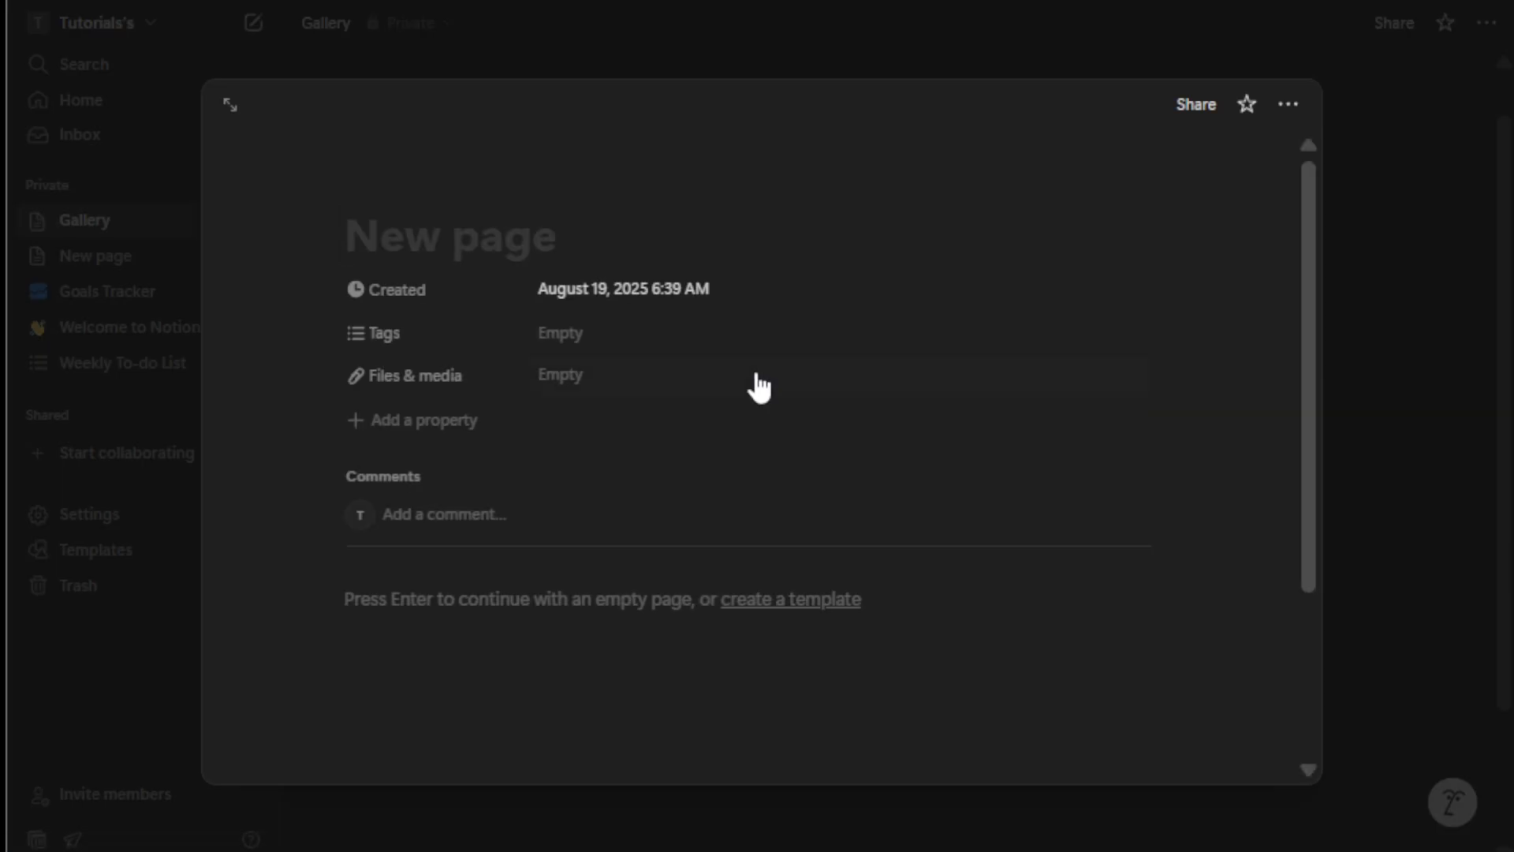
left_click(1408, 335)
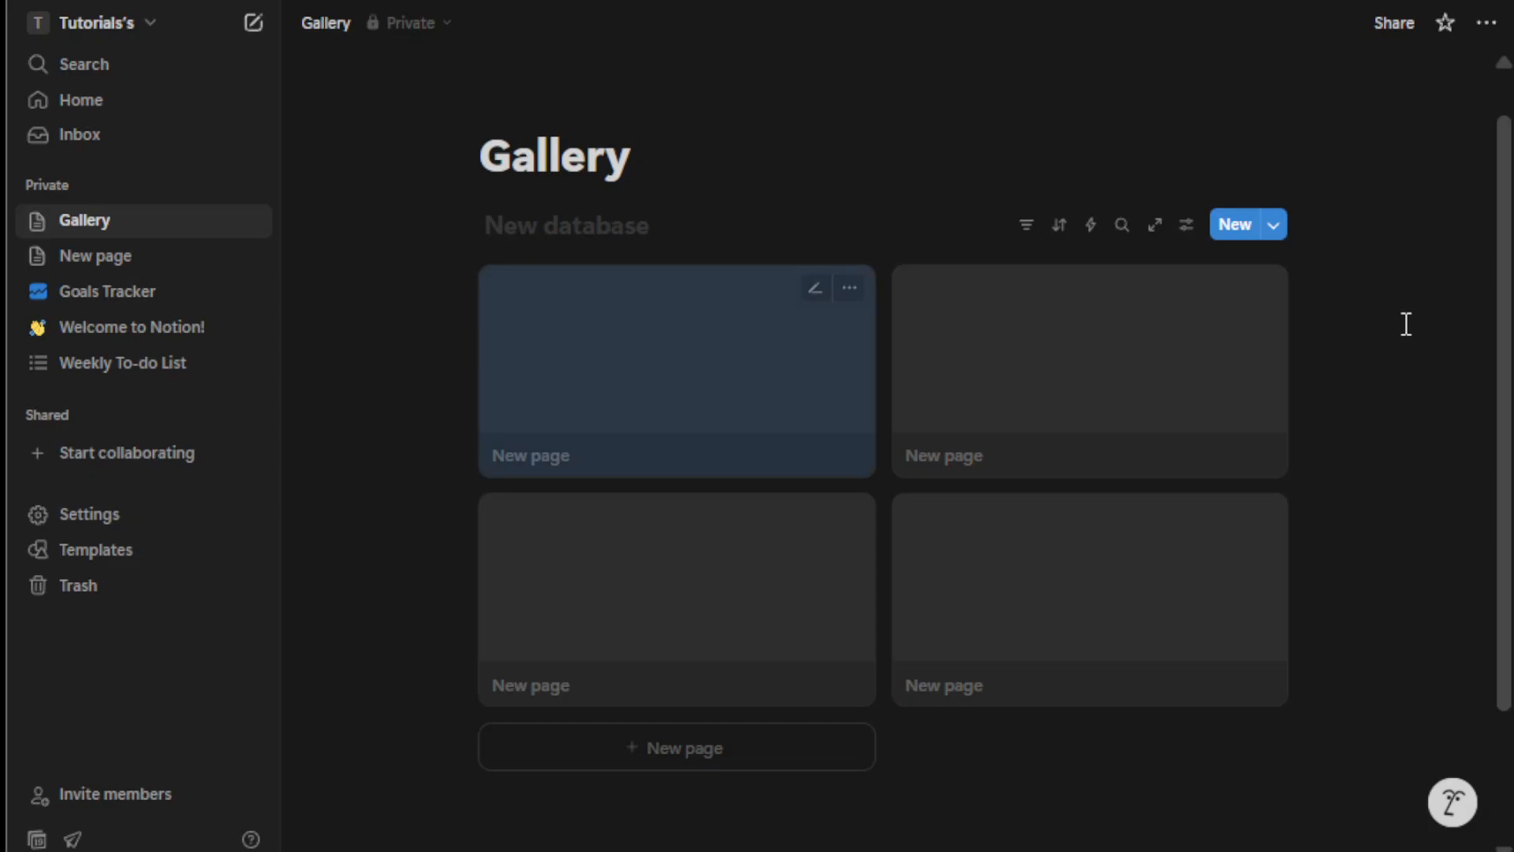